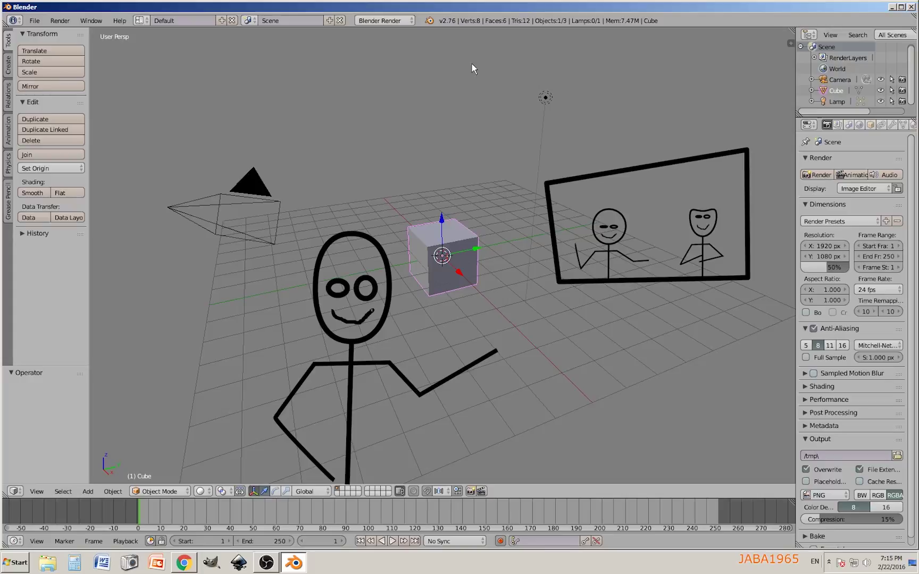
Switch to the Video Editing screen layout and split the video preview to add a Properties editor beside it
click(142, 20)
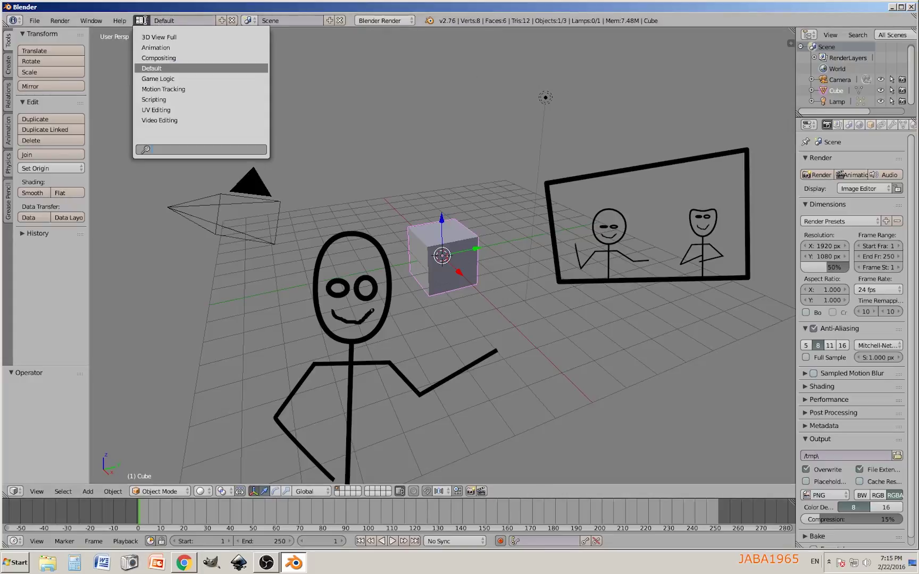
click(151, 120)
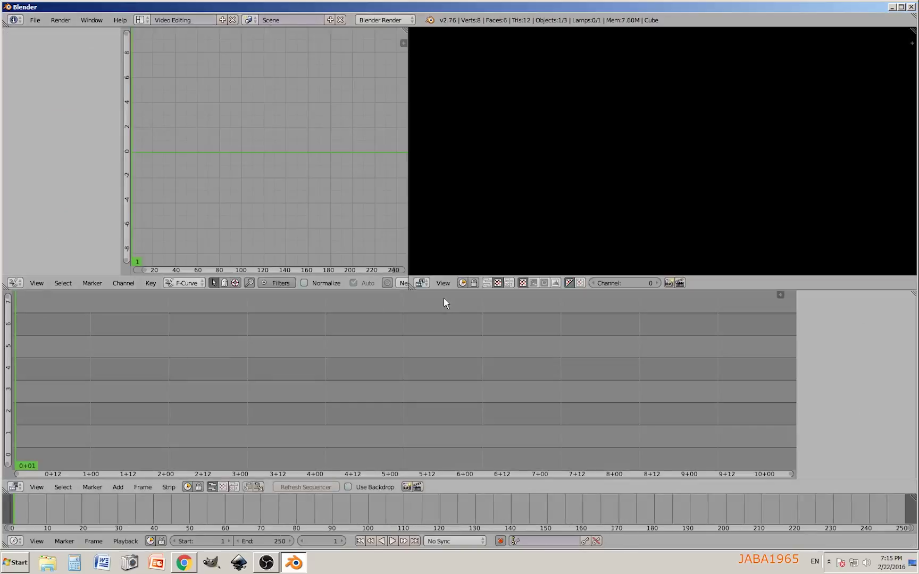
drag(910, 32, 797, 49)
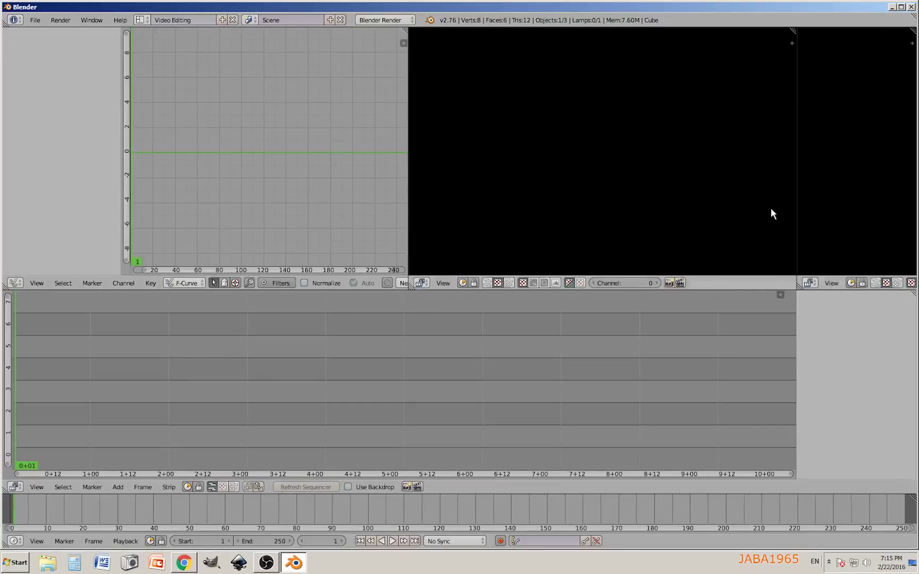
click(810, 283)
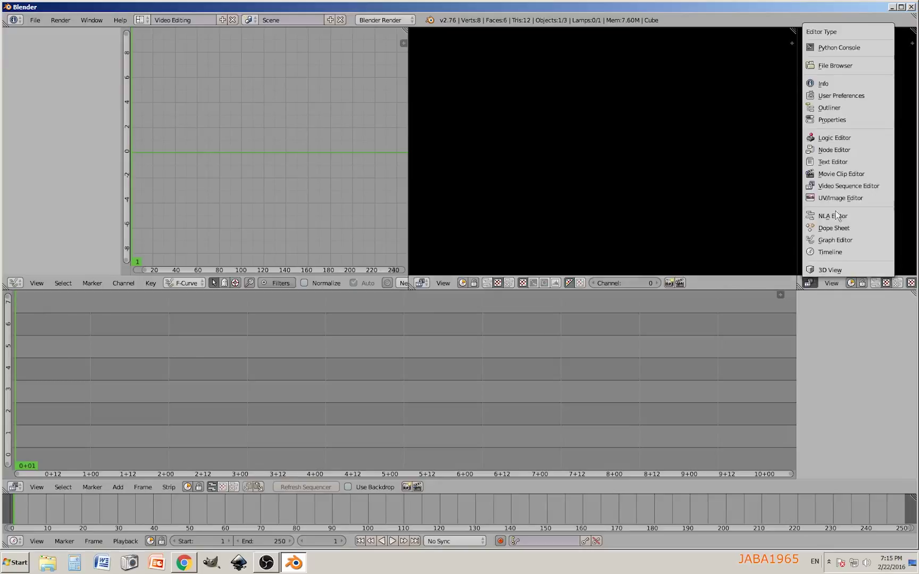
click(828, 119)
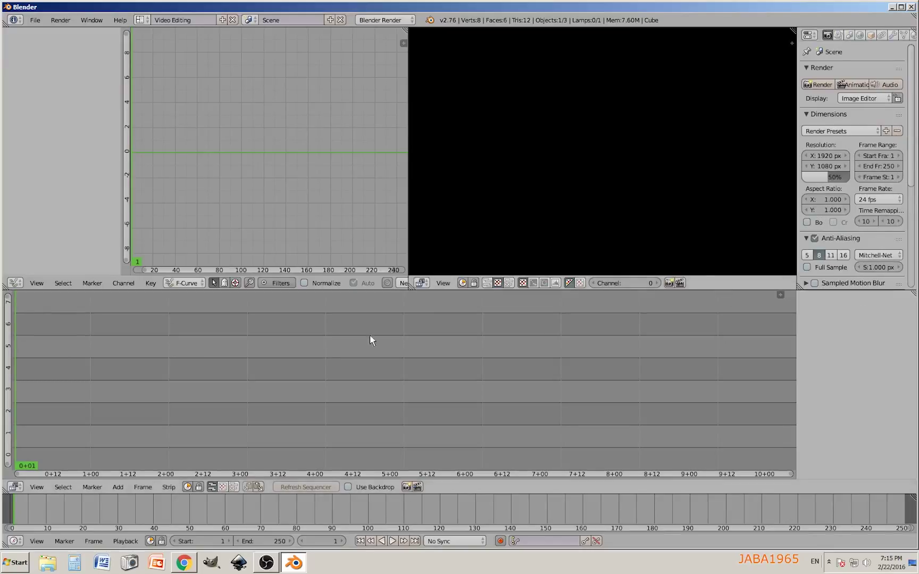
Add the movie IN PICTURE BG.mp4 from the TUTORIAL 2 PICTURE IN PICTURE folder as a strip at frame 1, channel 1
key(shift+a)
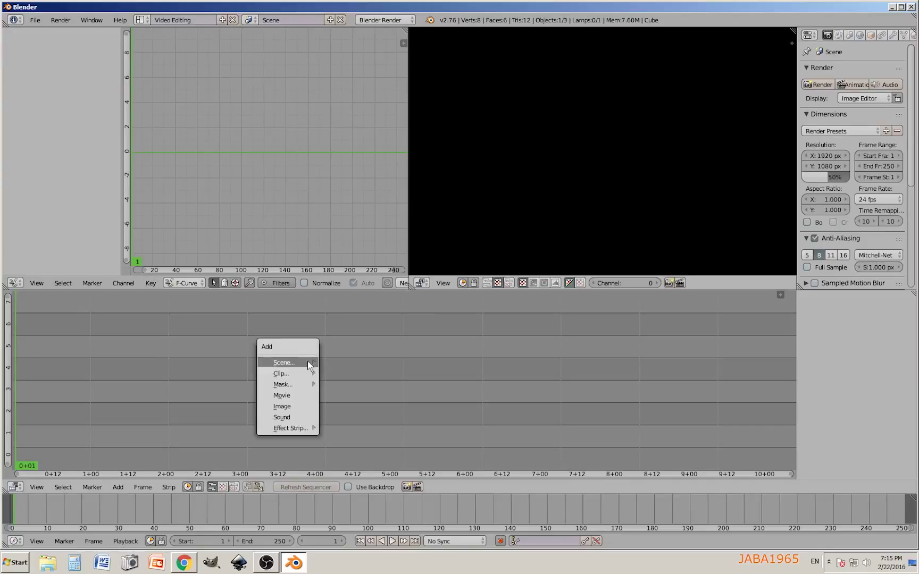
click(283, 394)
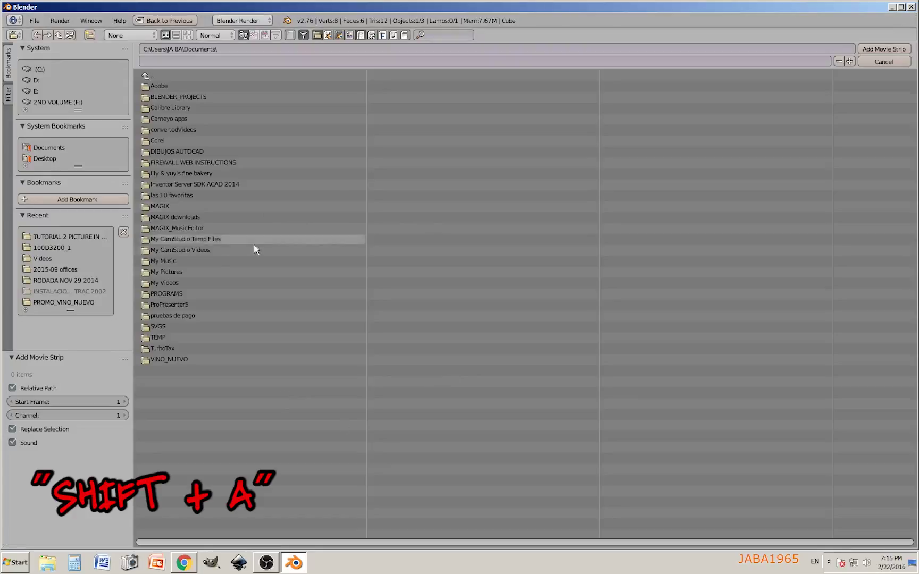
click(53, 236)
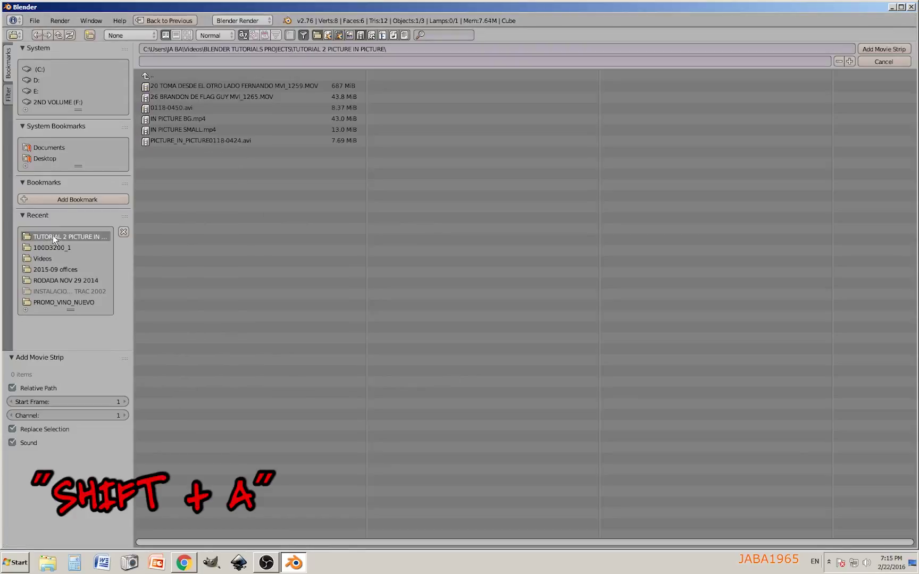
click(174, 118)
click(878, 50)
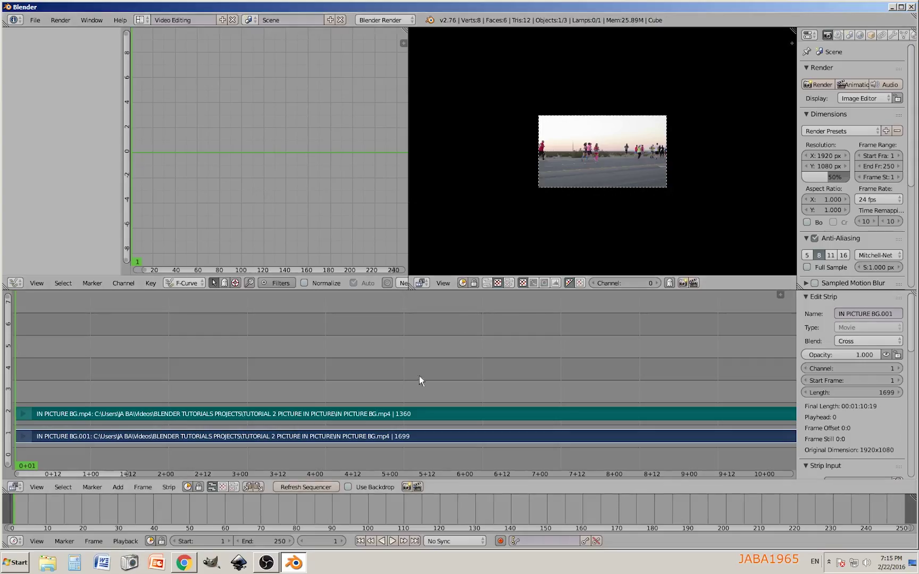
scroll(602, 155, up, 4)
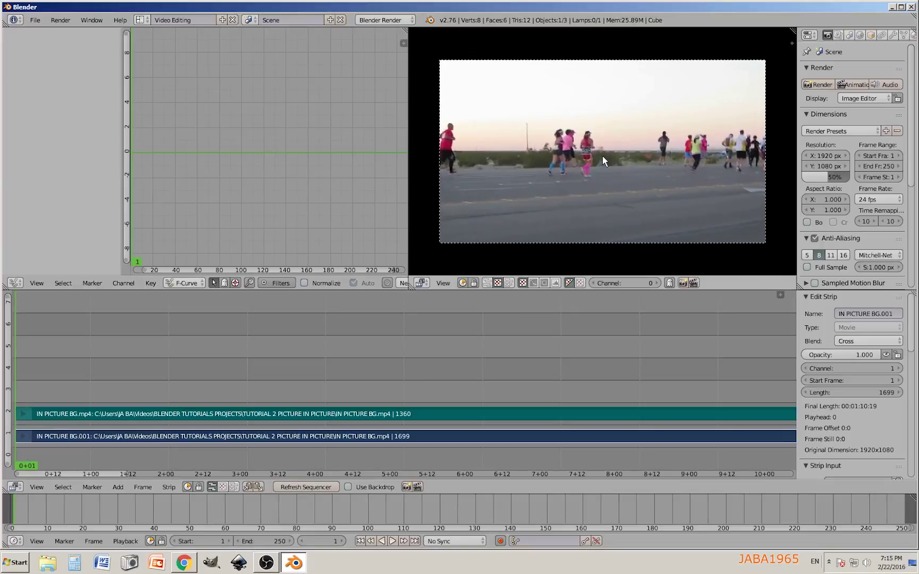
Delete the sound strip of IN PICTURE BG.mp4 from the sequencer
right_click(408, 415)
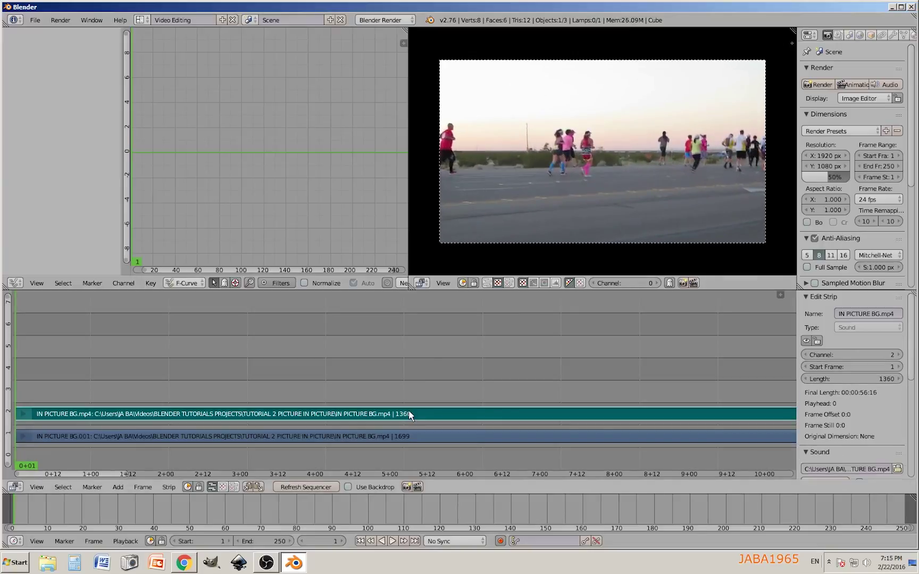
key(x)
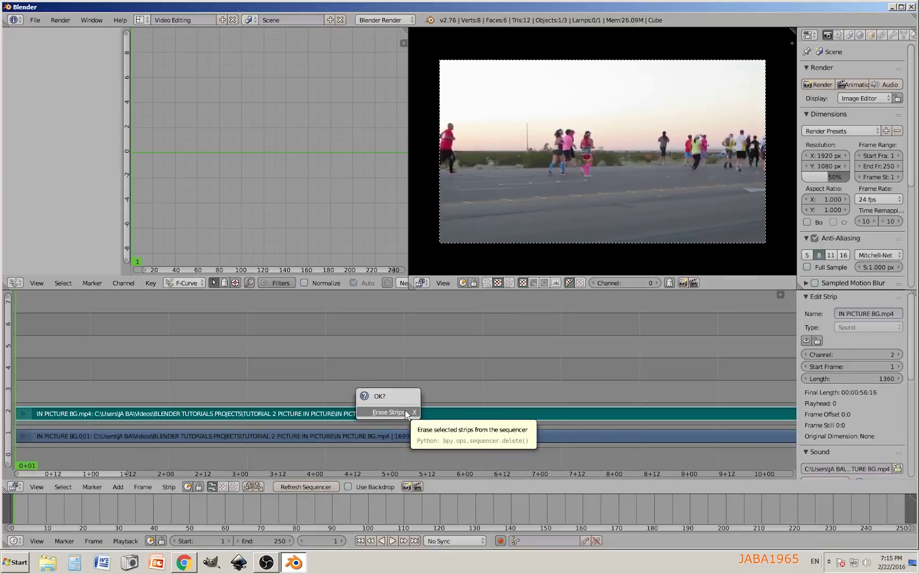
click(388, 413)
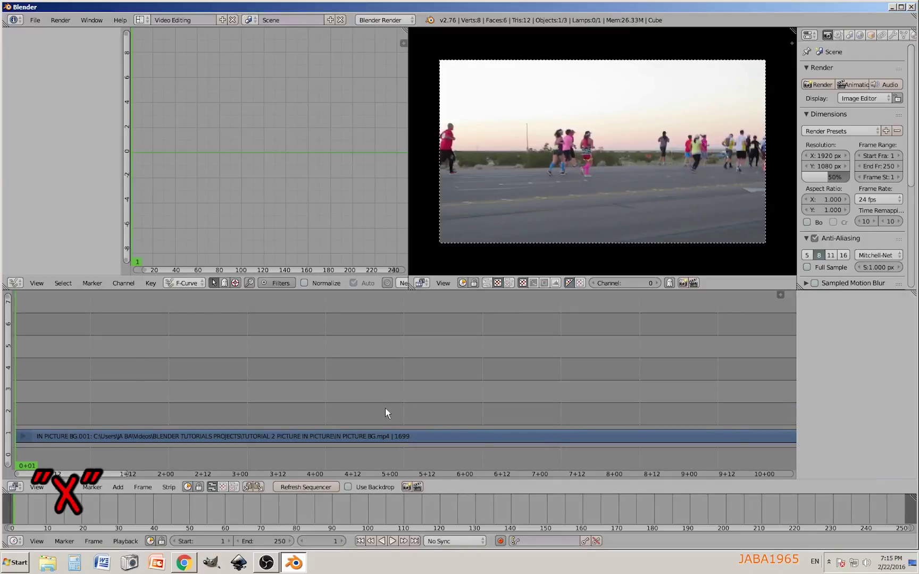
Set the scene's frame range to start at 118 and end at 450
scroll(340, 407, down, 3)
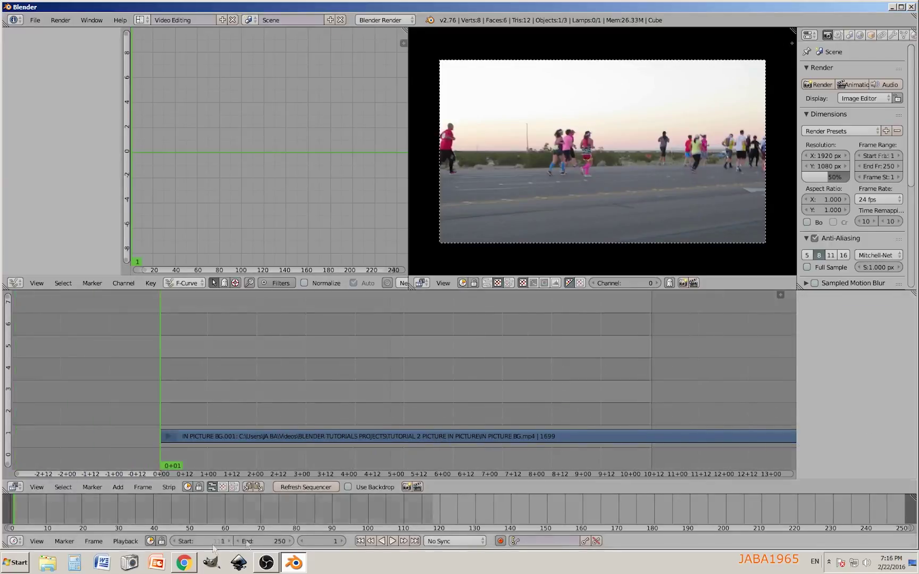
drag(212, 545, 219, 545)
click(277, 539)
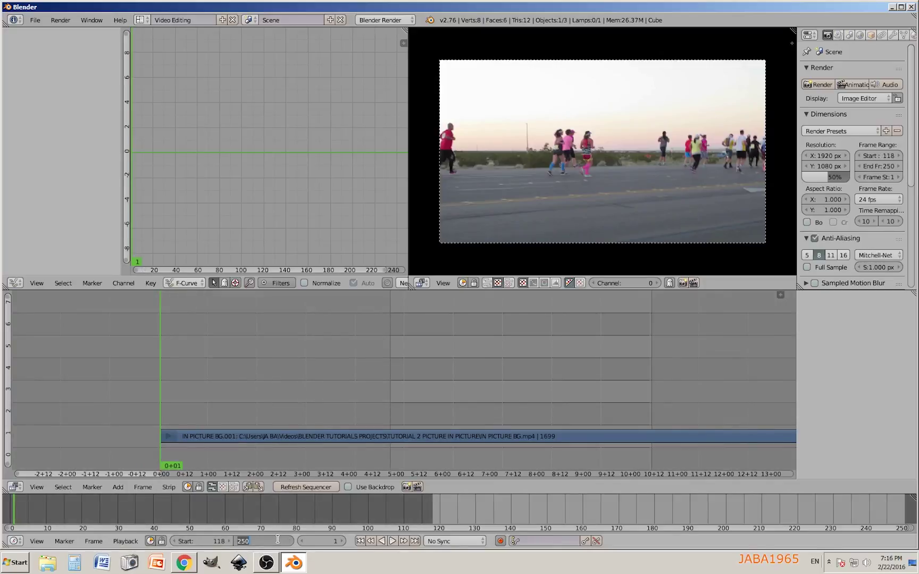
text(450)
key(Return)
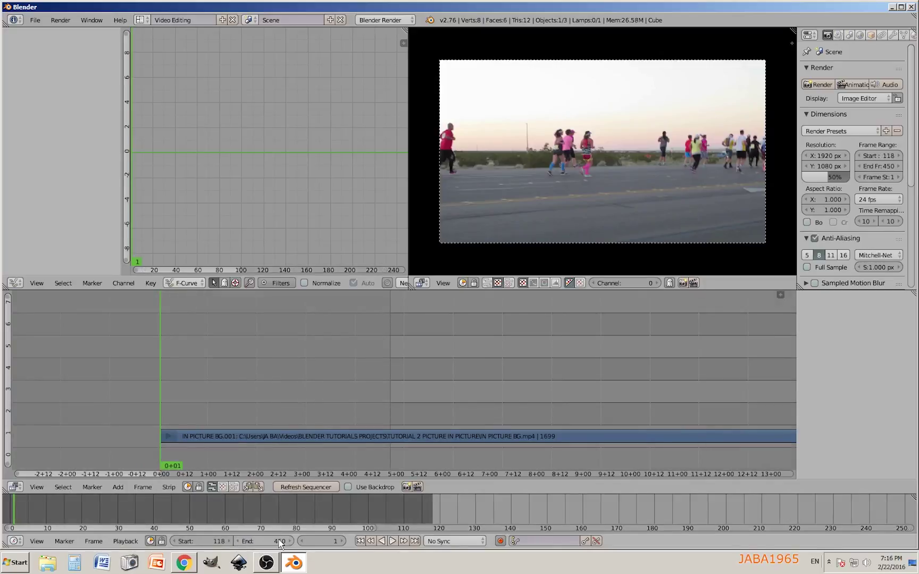
Add the movie IN PICTURE SMALL.mp4 to the sequencer as a second movie strip starting at frame 1
scroll(448, 439, down, 1)
middle_drag(448, 439, 357, 392)
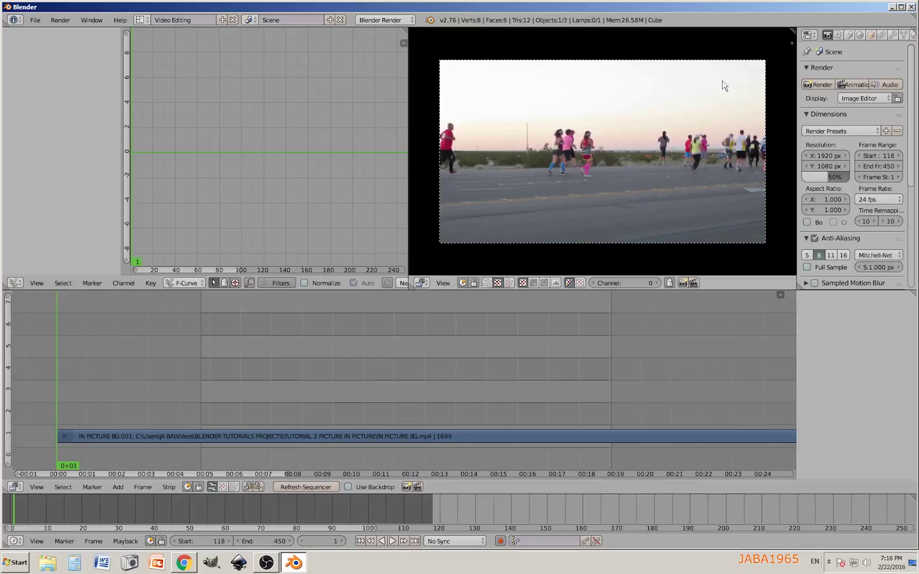
key(shift+a)
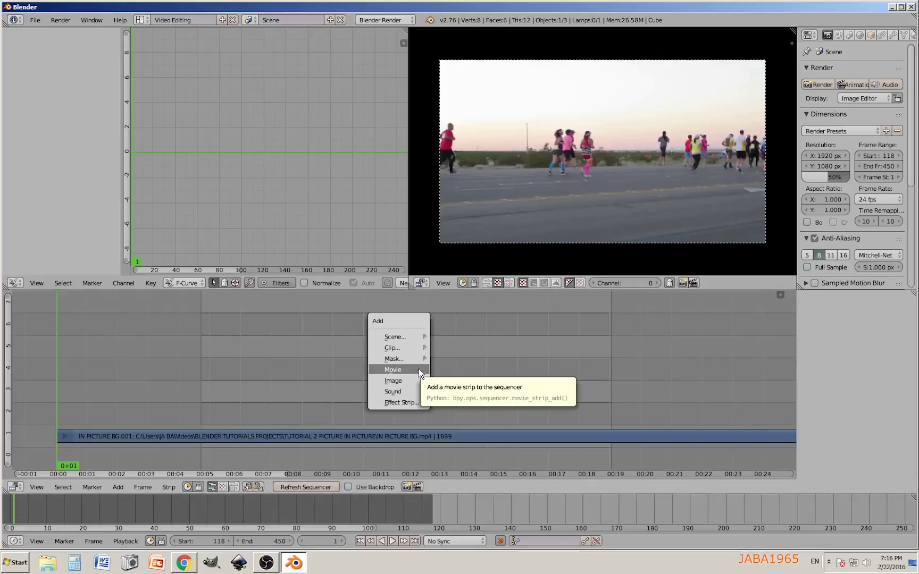
click(416, 370)
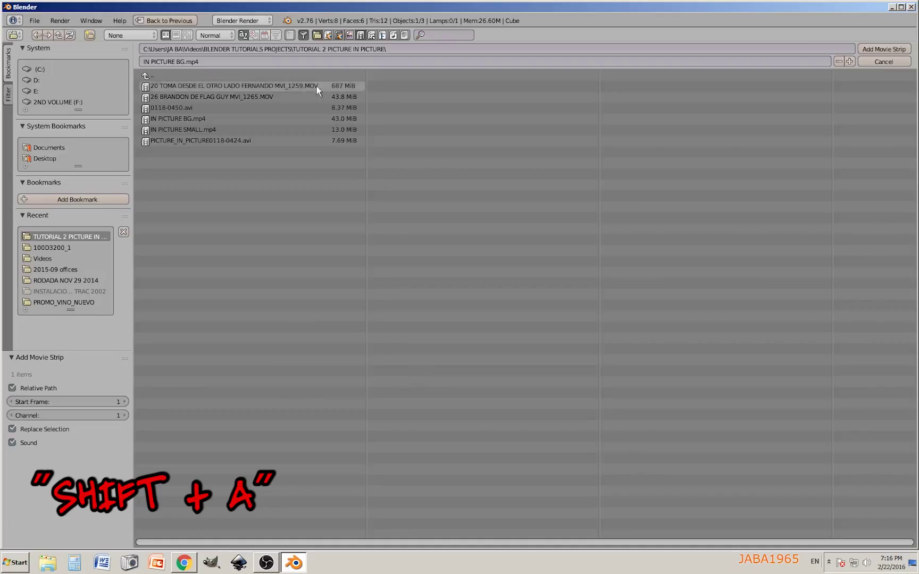
click(187, 129)
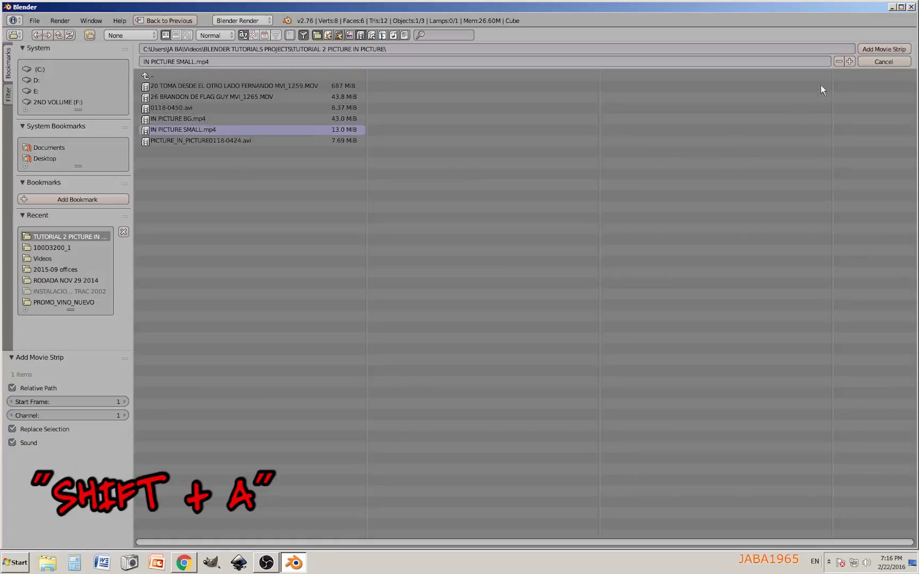
click(884, 49)
Place the playhead at frame 175 and delete the sound strip of IN PICTURE SMALL.mp4
scroll(390, 348, down, 2)
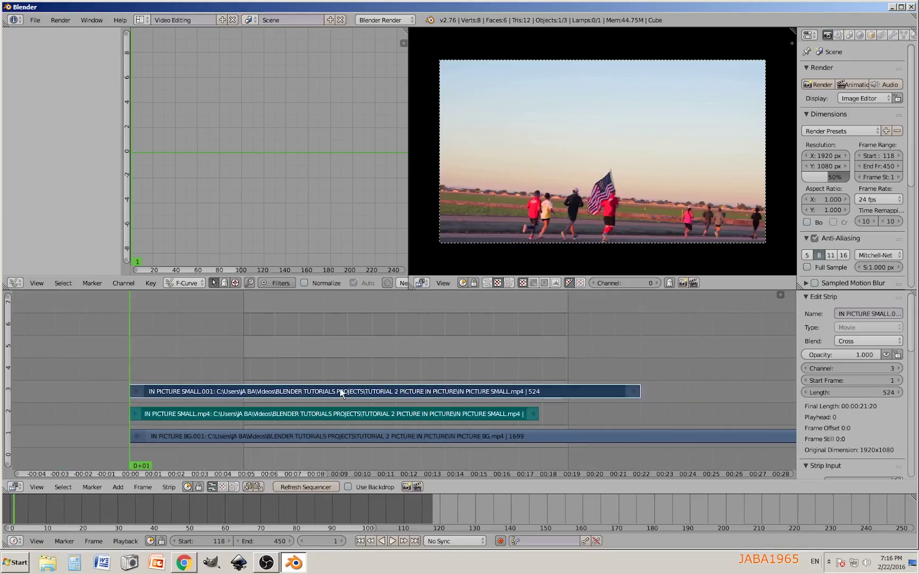
click(300, 366)
key(x)
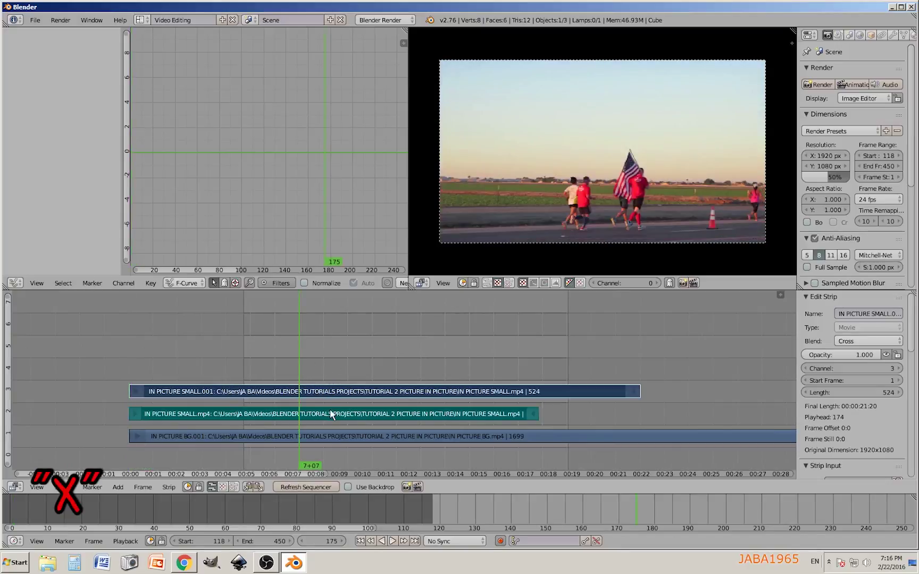
right_click(330, 414)
key(x)
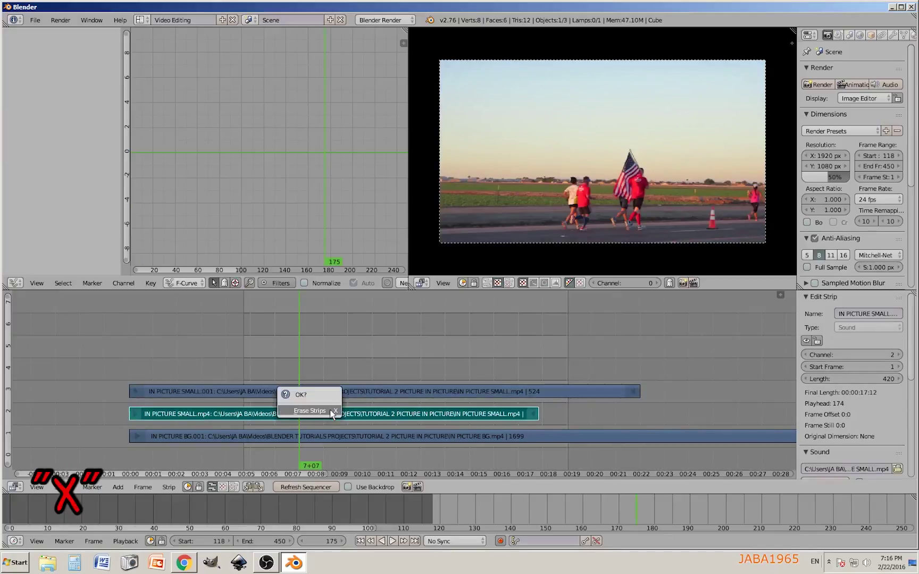
click(330, 410)
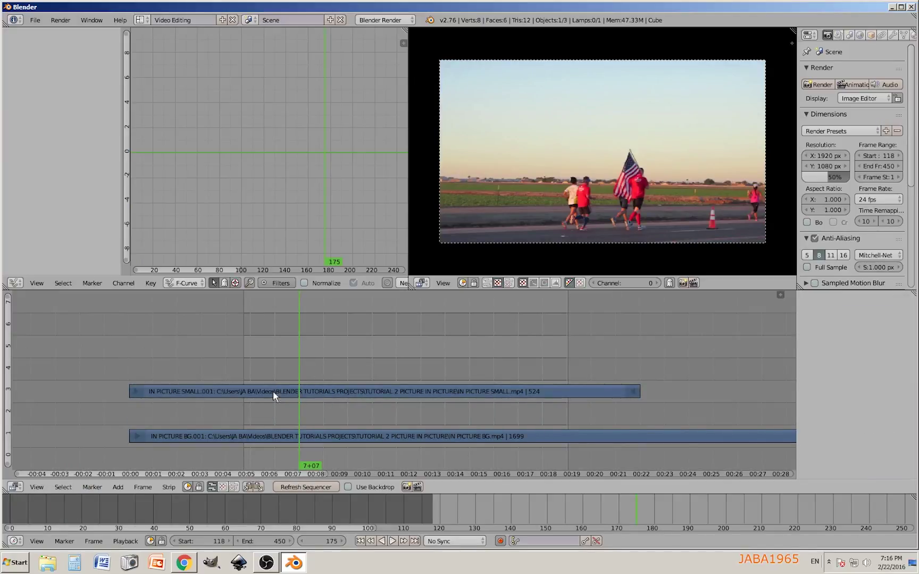
Move the IN PICTURE SMALL movie strip along channel 3 to start at the playhead, frame 175
right_click(243, 391)
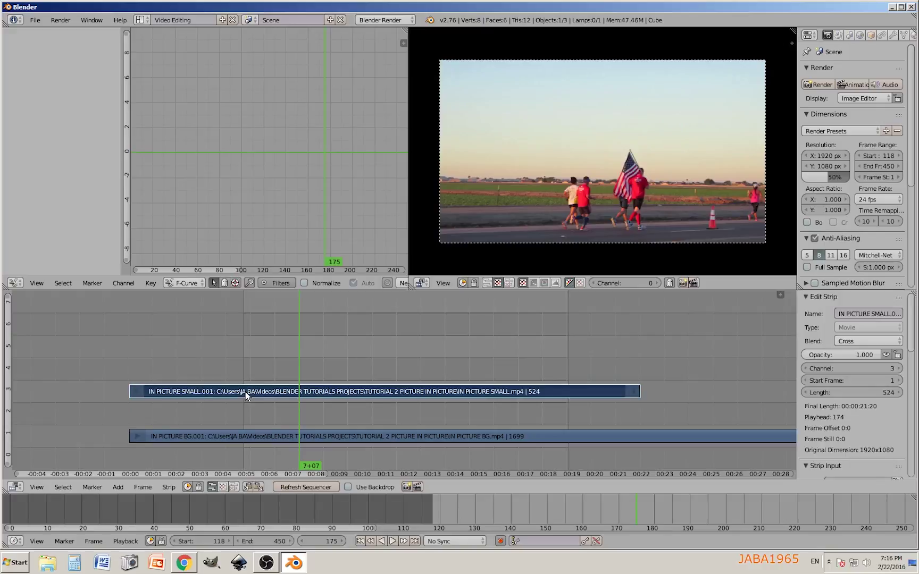
key(g)
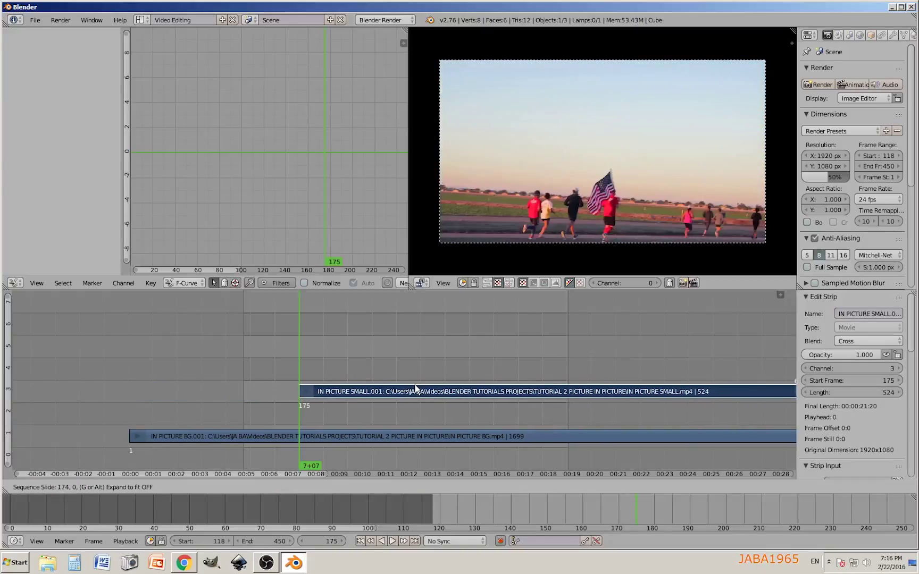
click(438, 378)
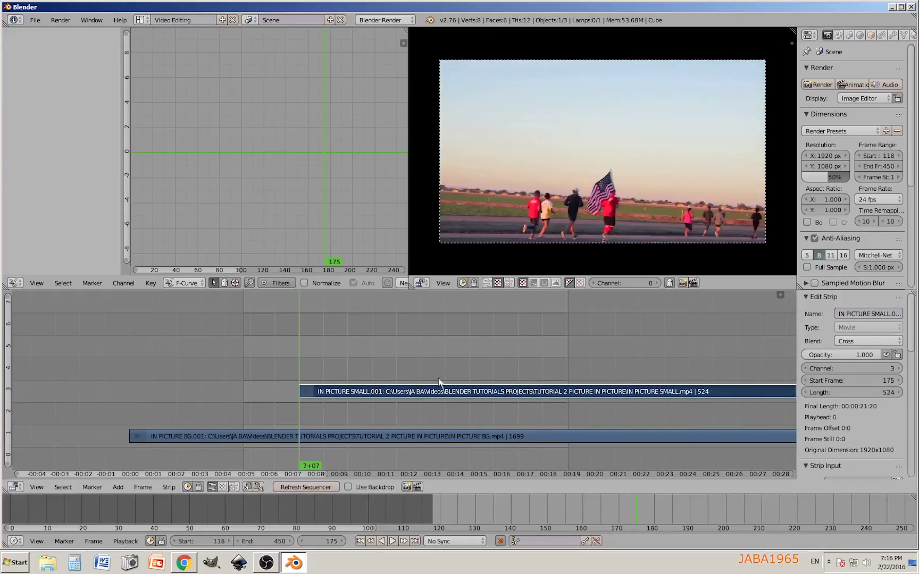
Cut the IN PICTURE SMALL strip at frame 423 and delete the part after the cut
click(540, 345)
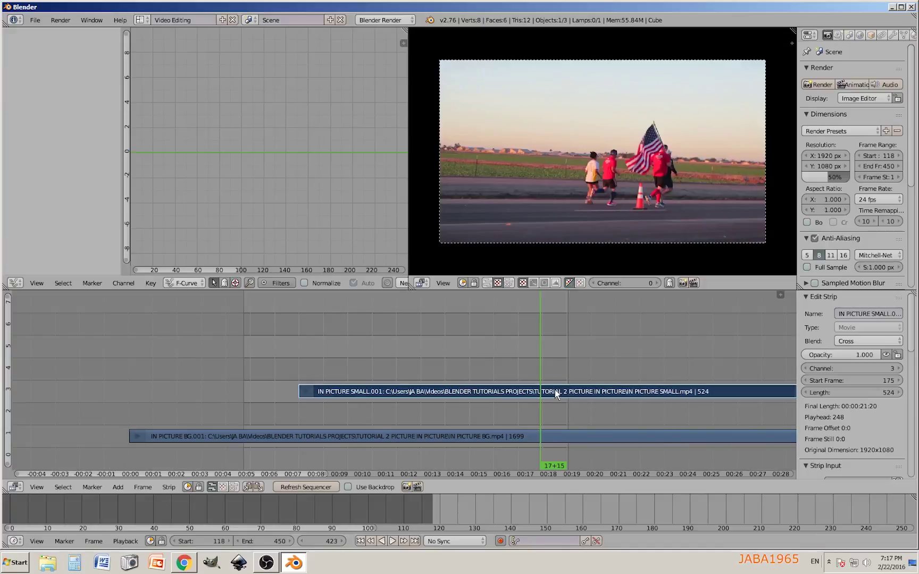
key(k)
right_click(578, 394)
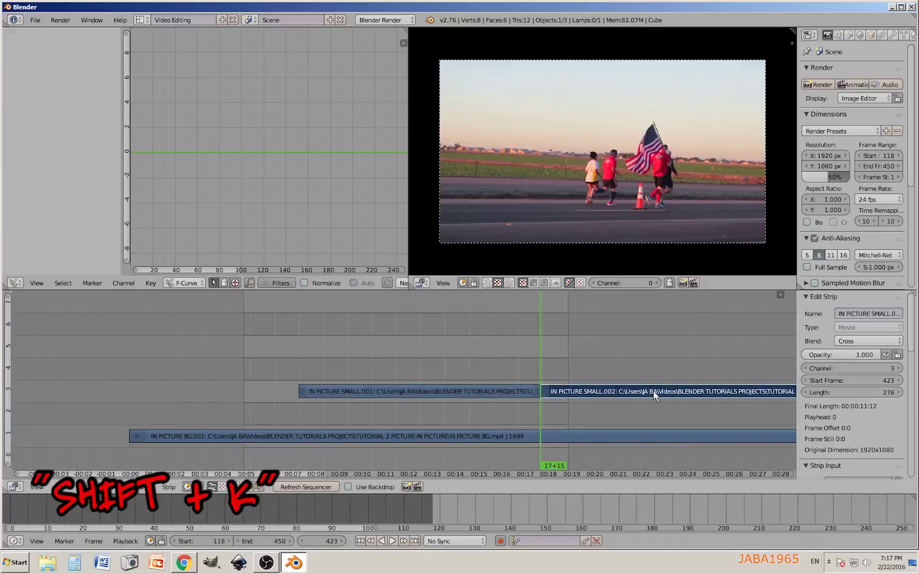
key(x)
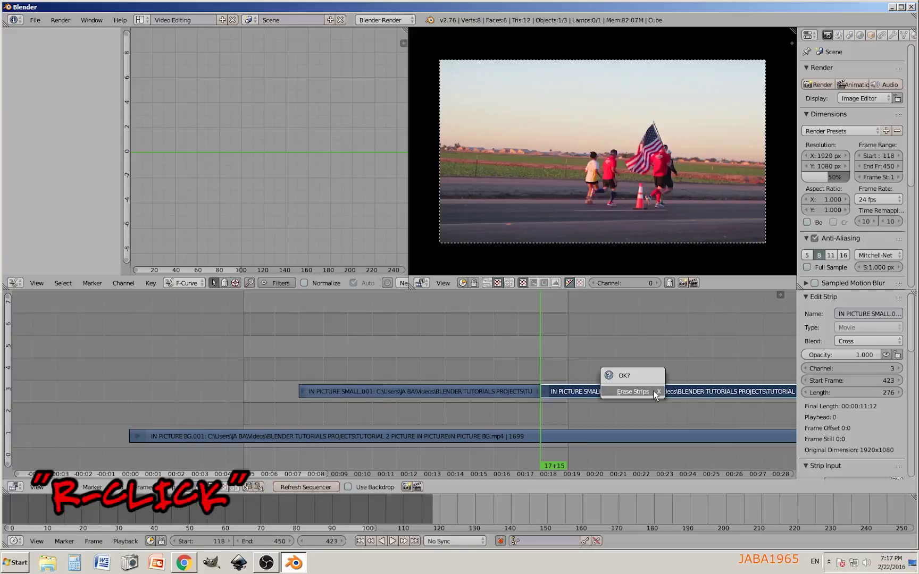
click(652, 390)
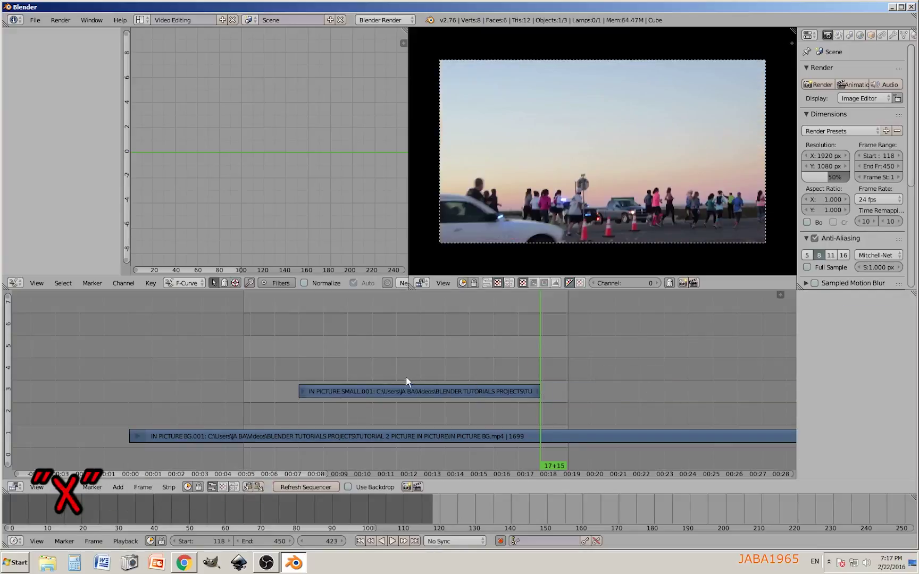
Place the playhead at frame 337 and add a Transform effect strip to the trimmed IN PICTURE SMALL strip
click(456, 357)
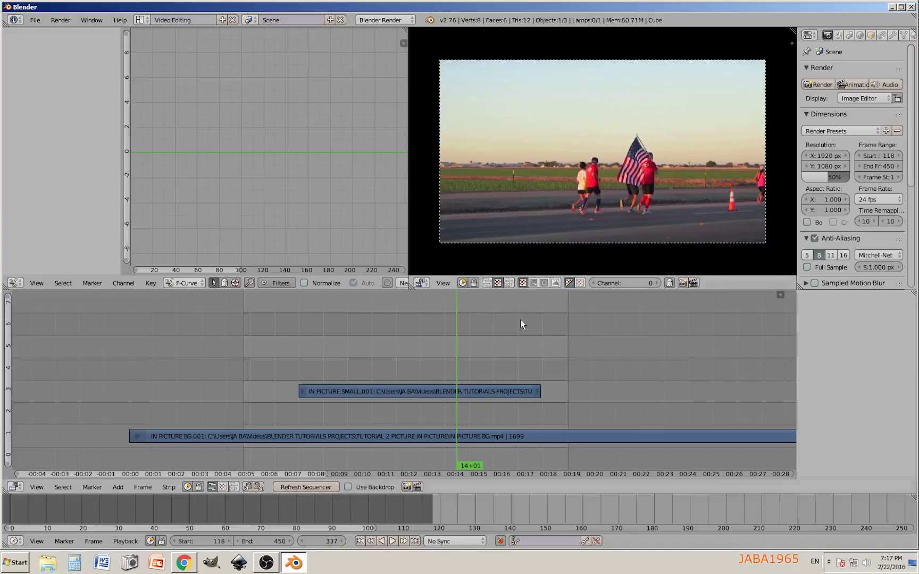
right_click(429, 390)
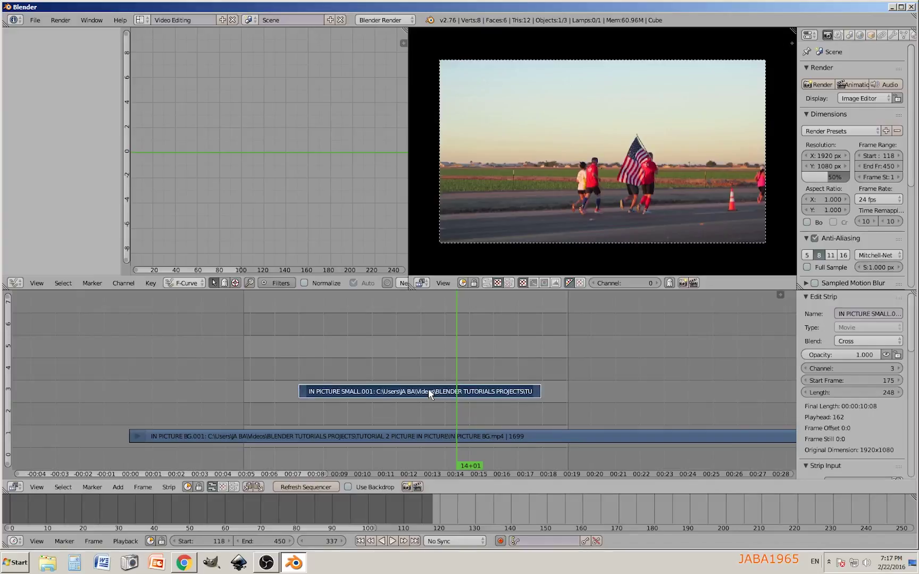
key(shift+a)
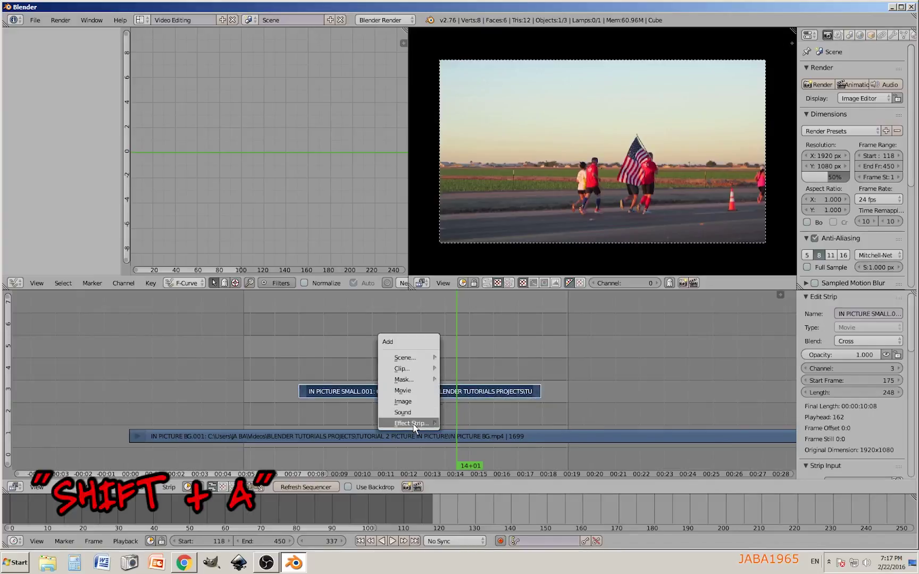
mouse_move(412, 423)
click(472, 379)
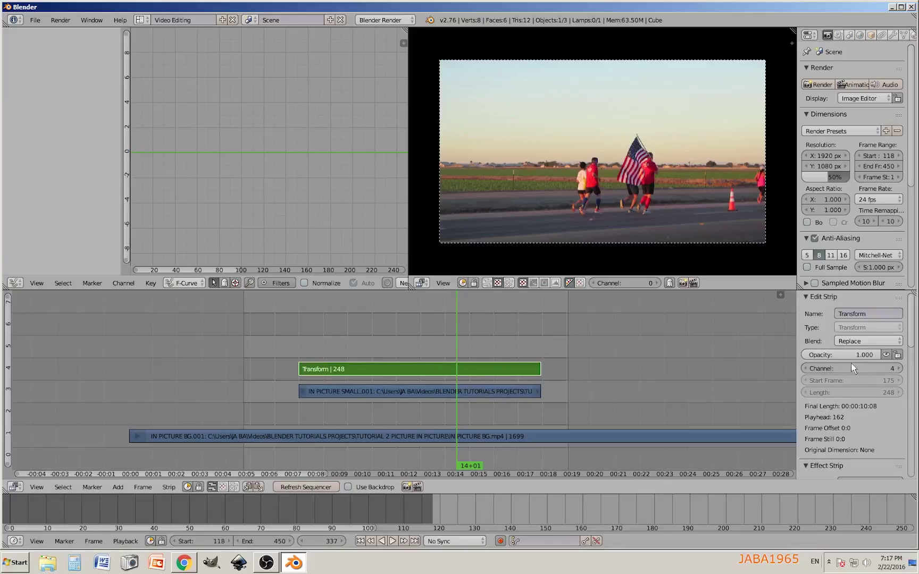
Set the Transform strip's scale to 0.35 in both X and Y
scroll(838, 410, down, 8)
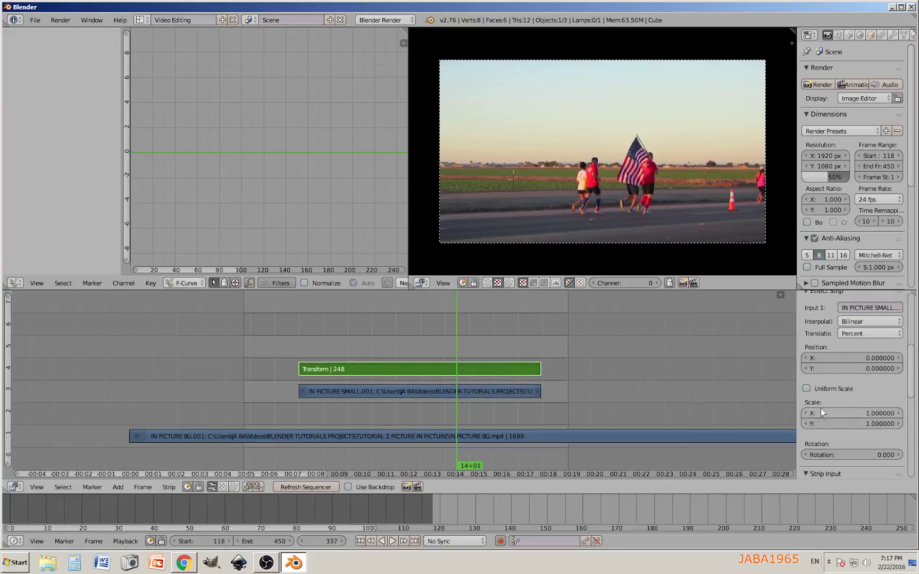
click(864, 413)
text(0.35)
key(Return)
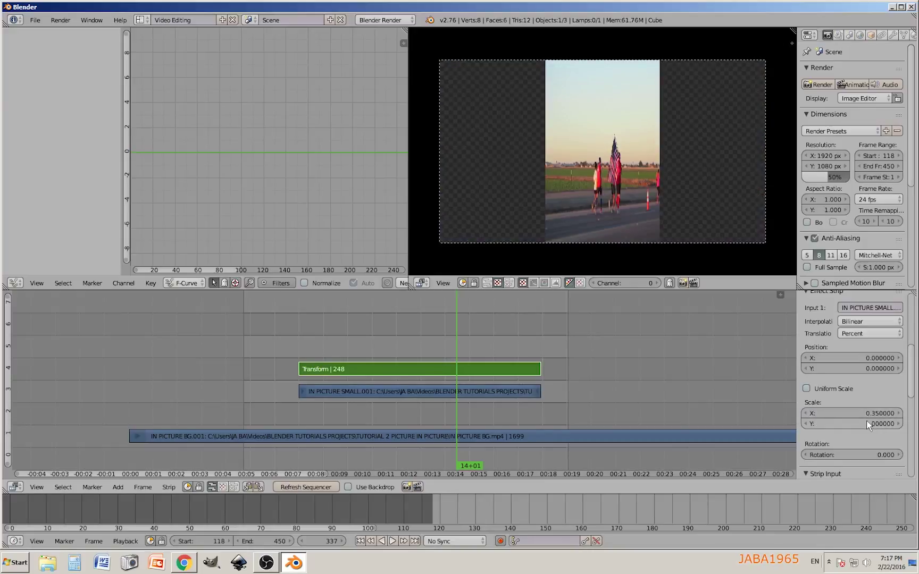
click(866, 424)
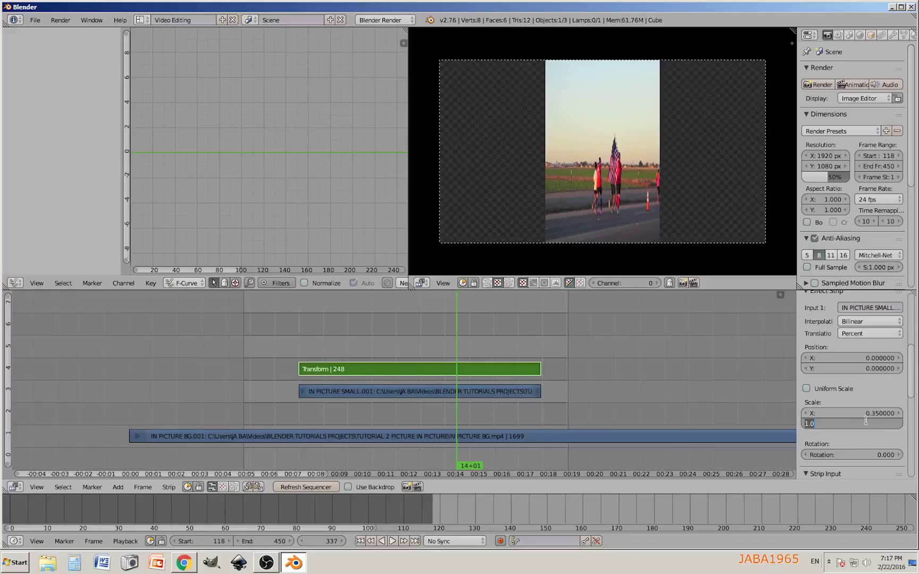
text(.35)
key(Return)
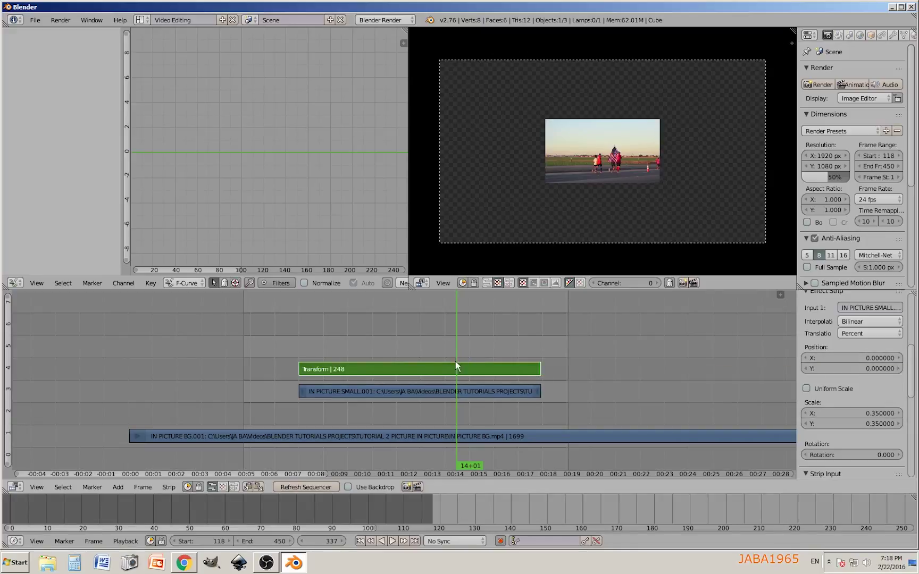
Set the Transform strip's position to 25.61 in both X and Y
click(867, 359)
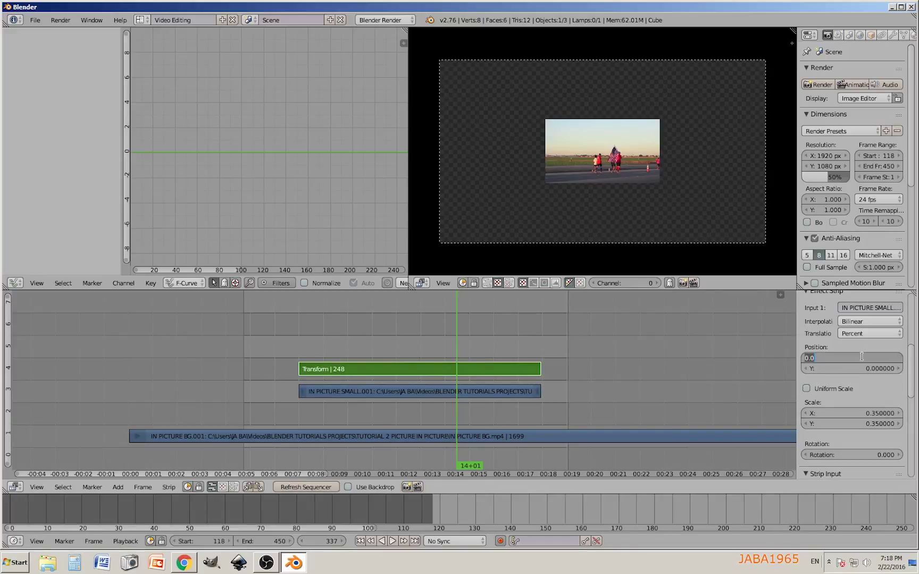
text(3)
key(BackSpace)
text(25.61)
key(Return)
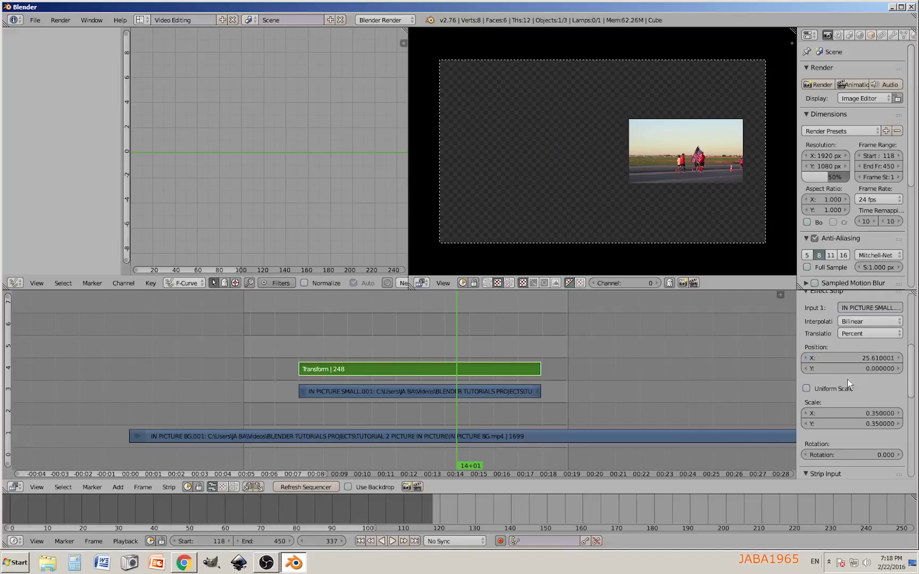
click(860, 371)
text(2)
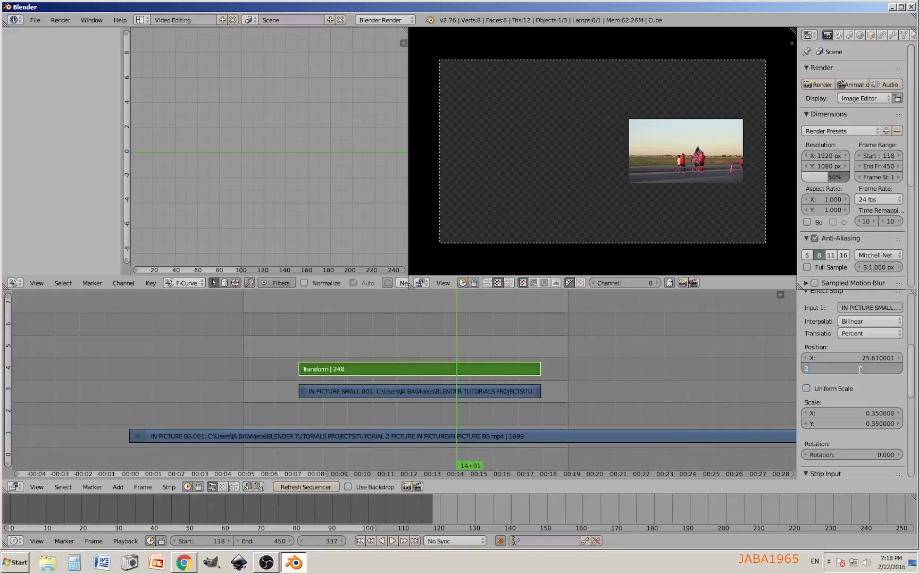
text(5.61)
key(Return)
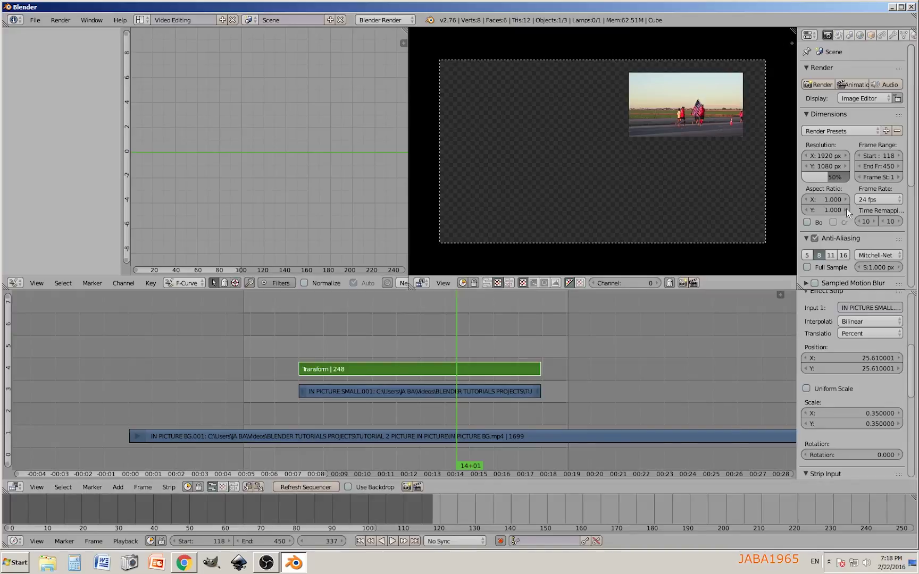
Change the blend mode of the small clip's Transform strip to Over Drop
scroll(835, 300, up, 8)
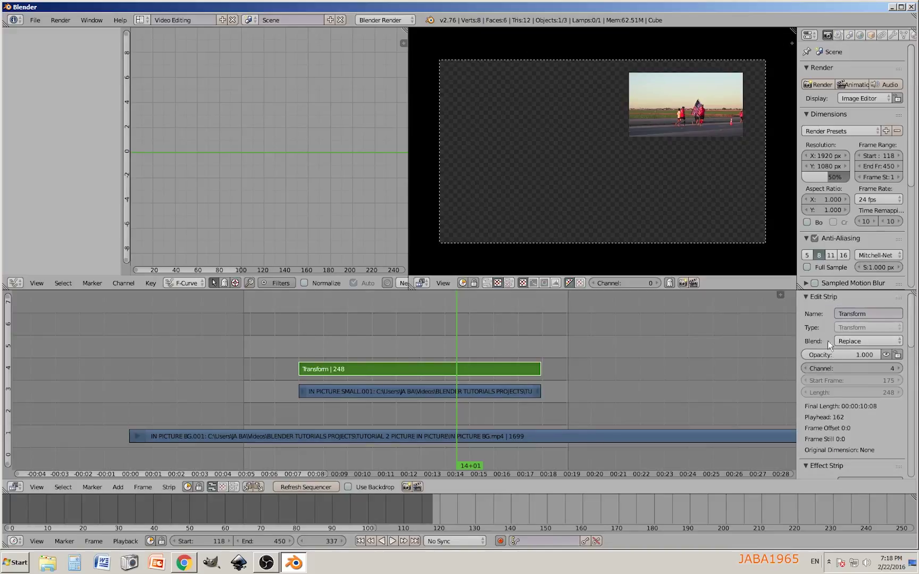
click(865, 341)
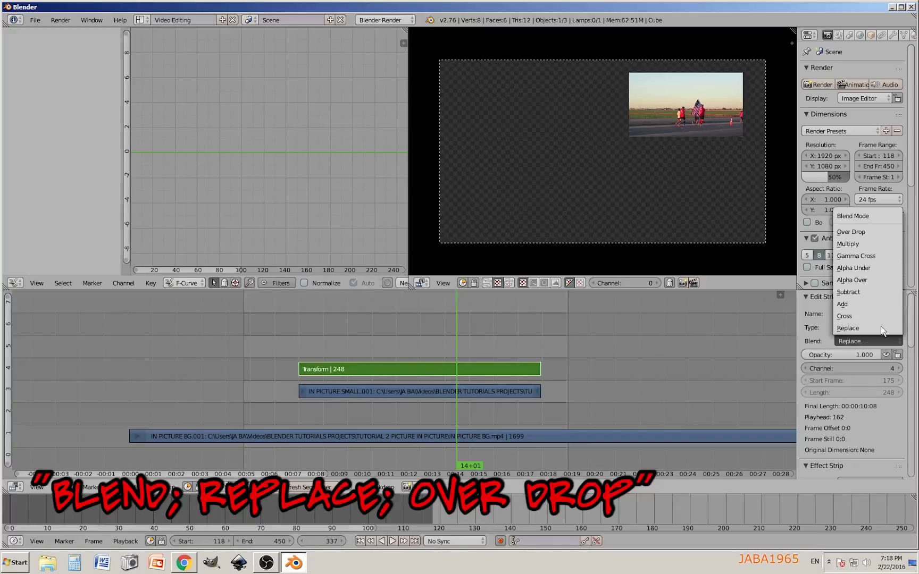
click(853, 231)
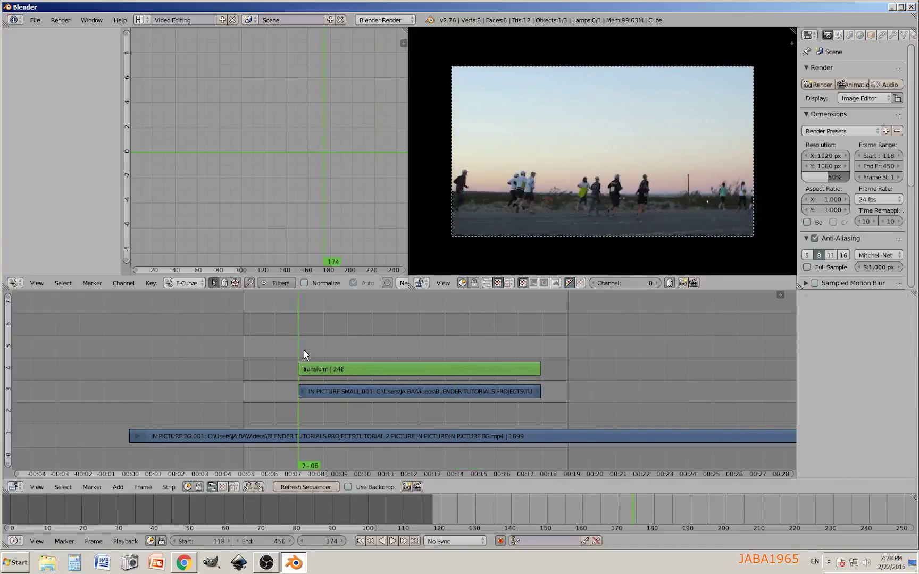
Advance the playhead to frame 175 and add JABA1965 FRAME.png as an image strip there
key(Right)
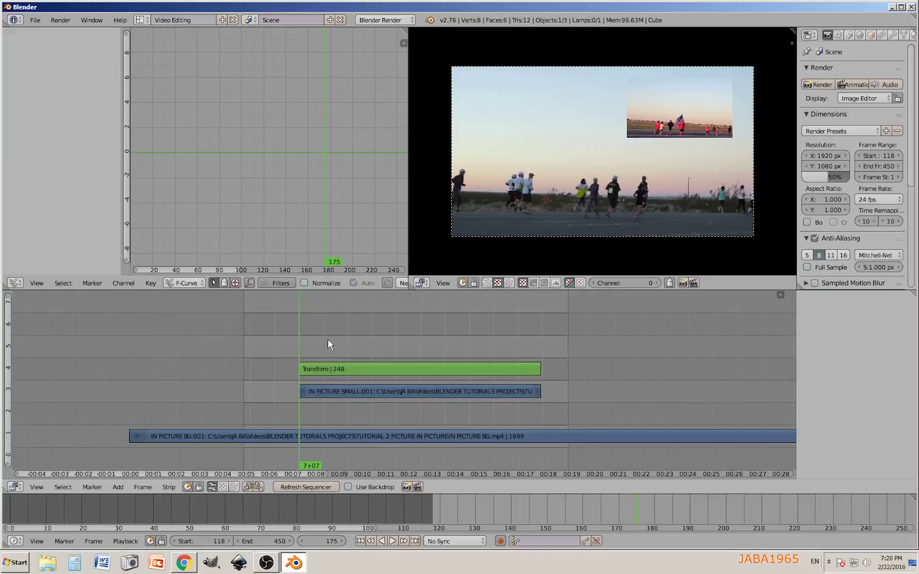
key(shift+a)
click(312, 343)
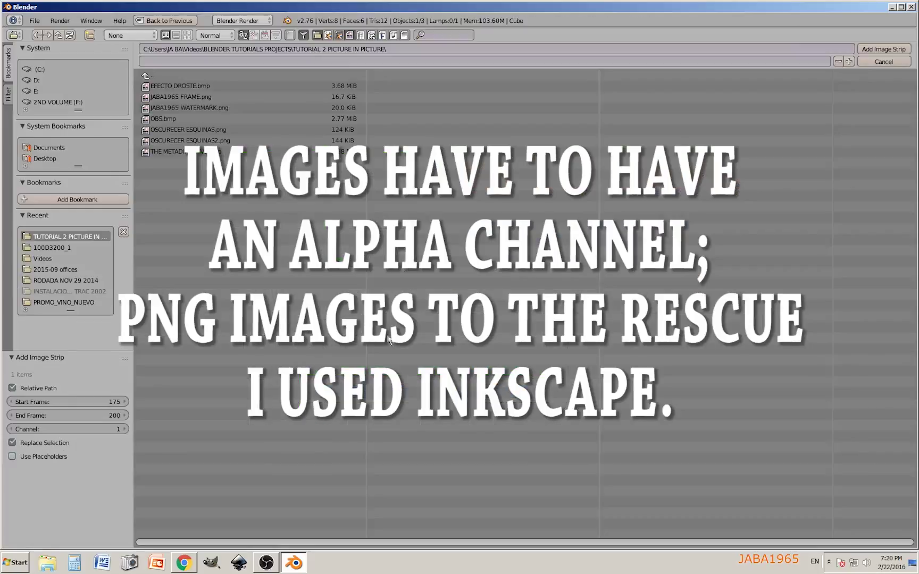
click(184, 97)
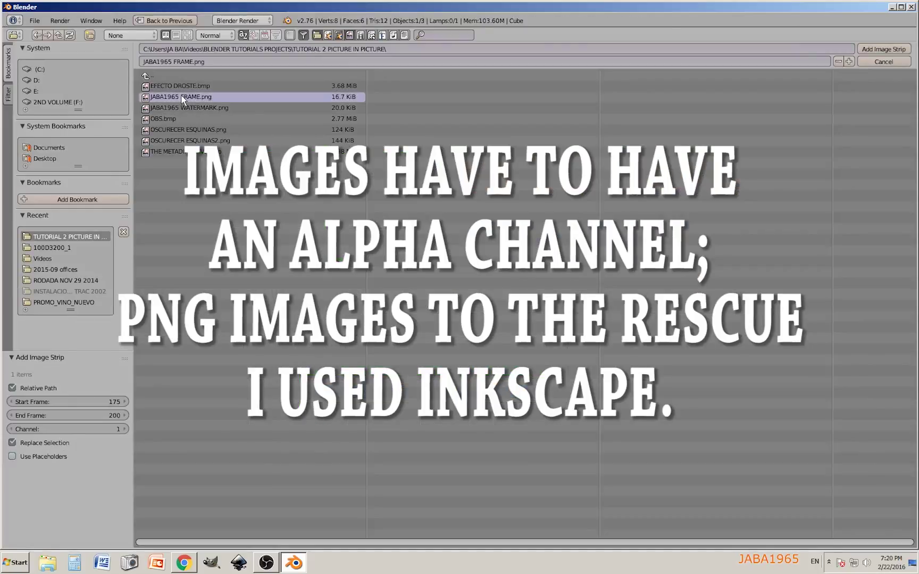
click(877, 48)
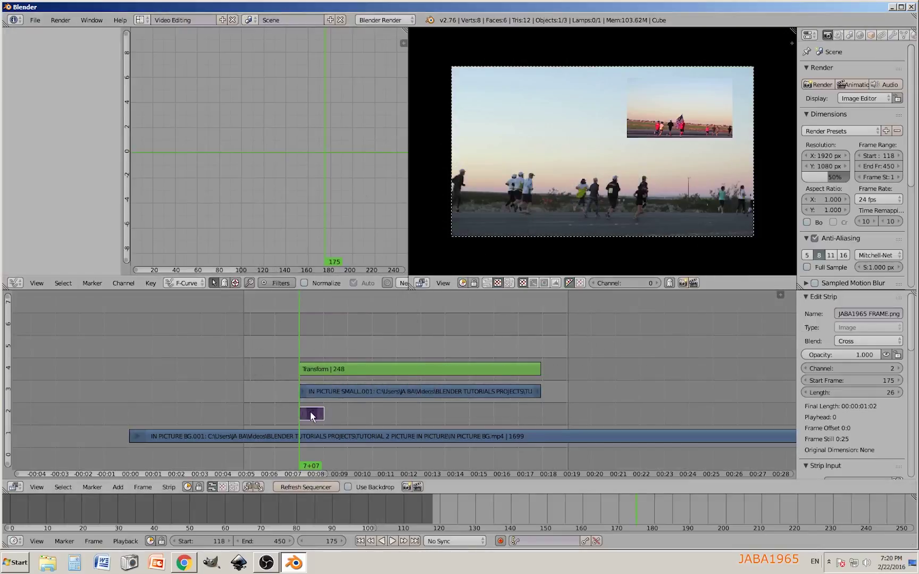
Move the JABA1965 FRAME.png strip to channel 5 and extend its end to frame 422, matching the Transform strip below
key(g)
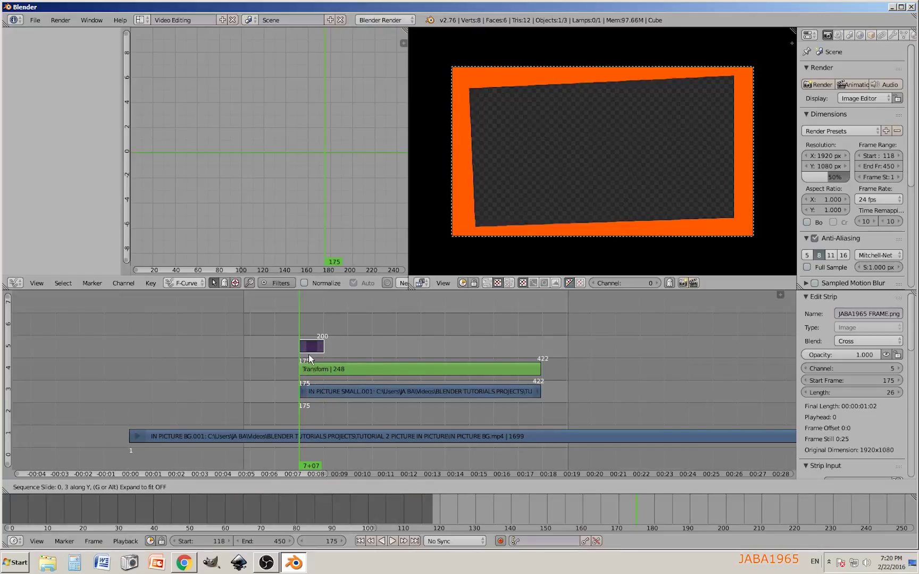
click(353, 346)
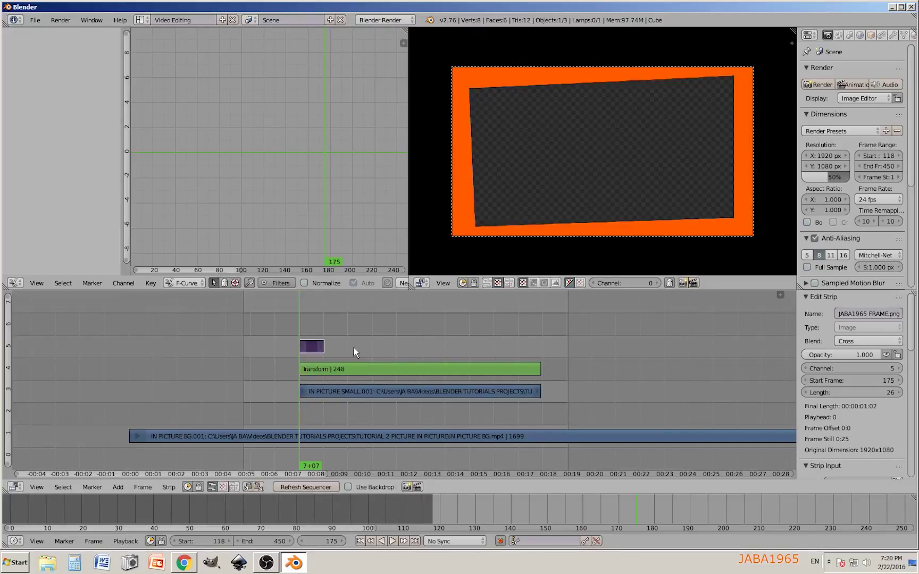
right_click(322, 346)
key(g)
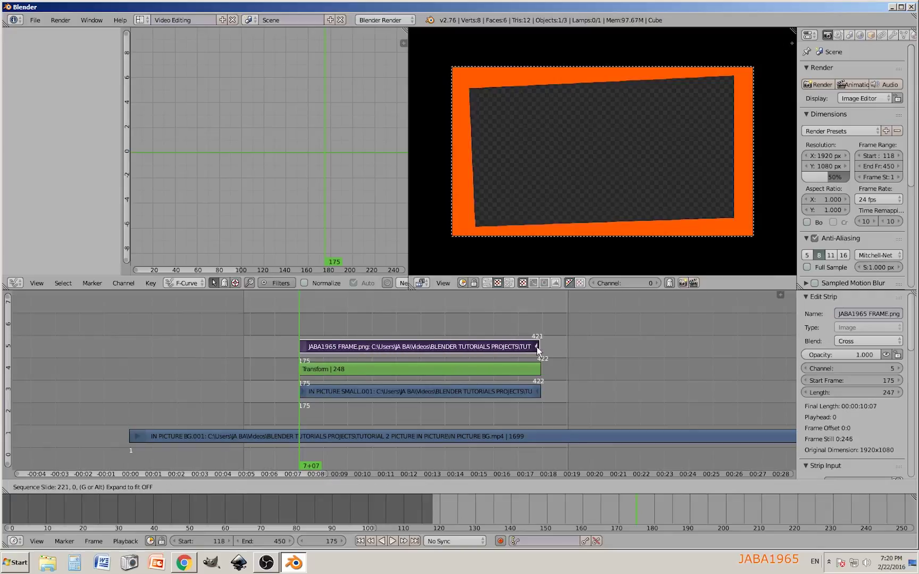
click(538, 350)
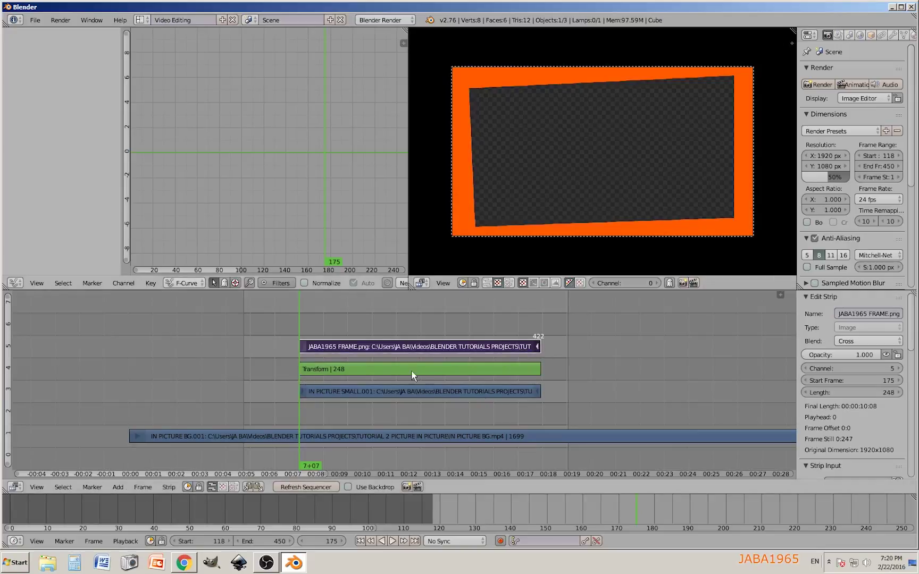
Add a Transform effect strip to the JABA1965 FRAME.png strip
right_click(367, 346)
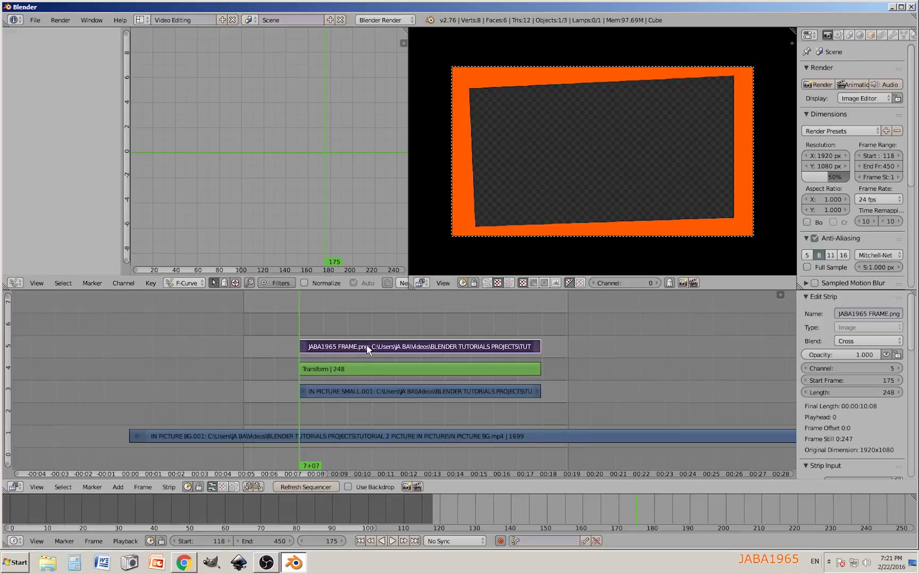
key(shift+a)
mouse_move(355, 369)
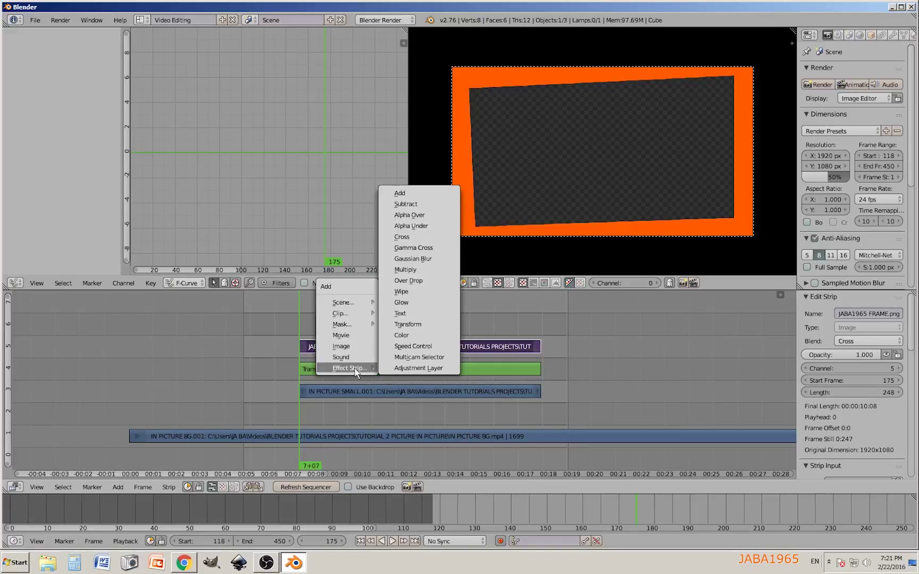
click(414, 323)
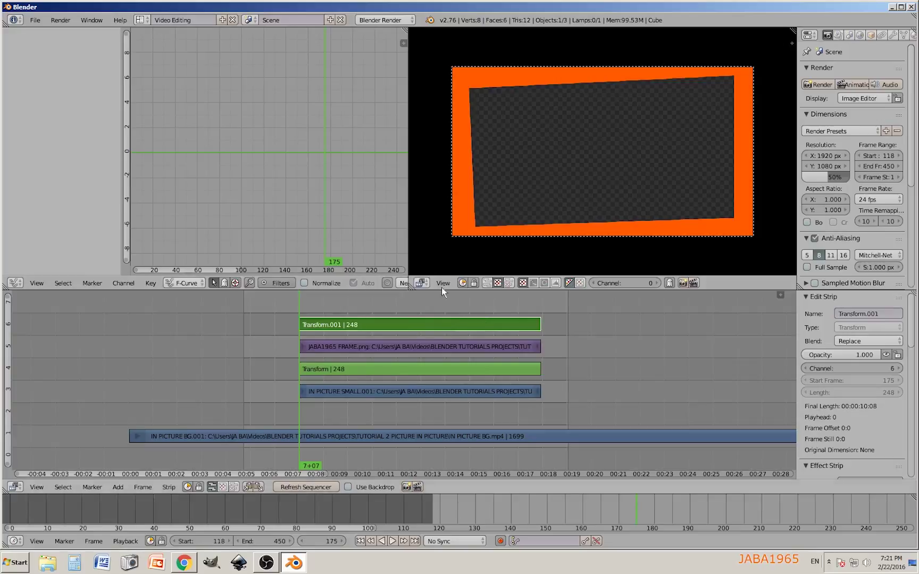
Set the frame image's Transform position to X 26.51 and Y 25.61
scroll(827, 424, down, 7)
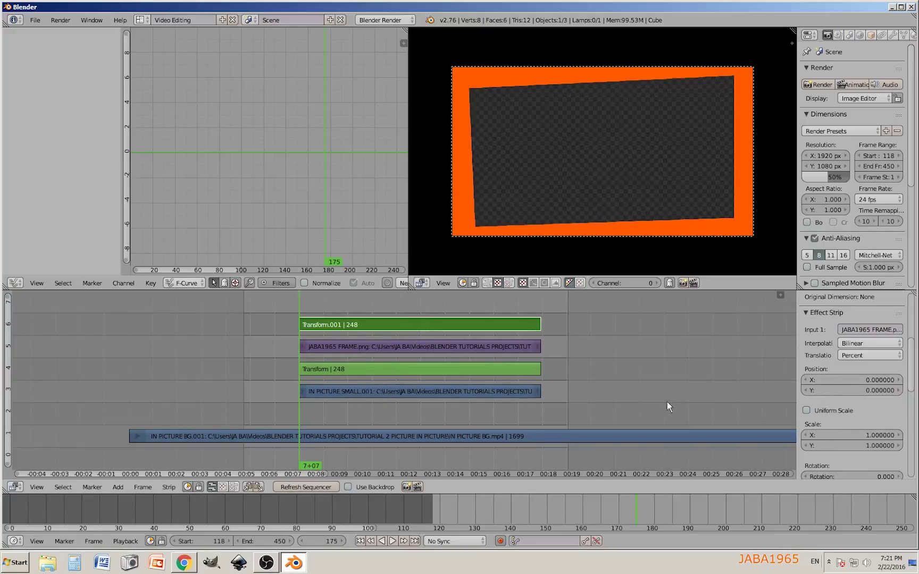
click(849, 381)
key(BackSpace)
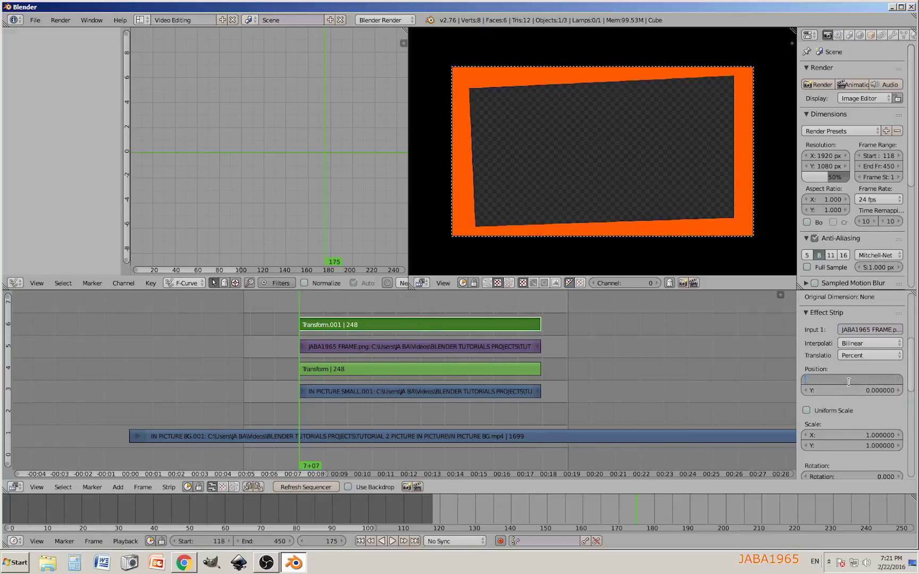
text(26.51)
key(Return)
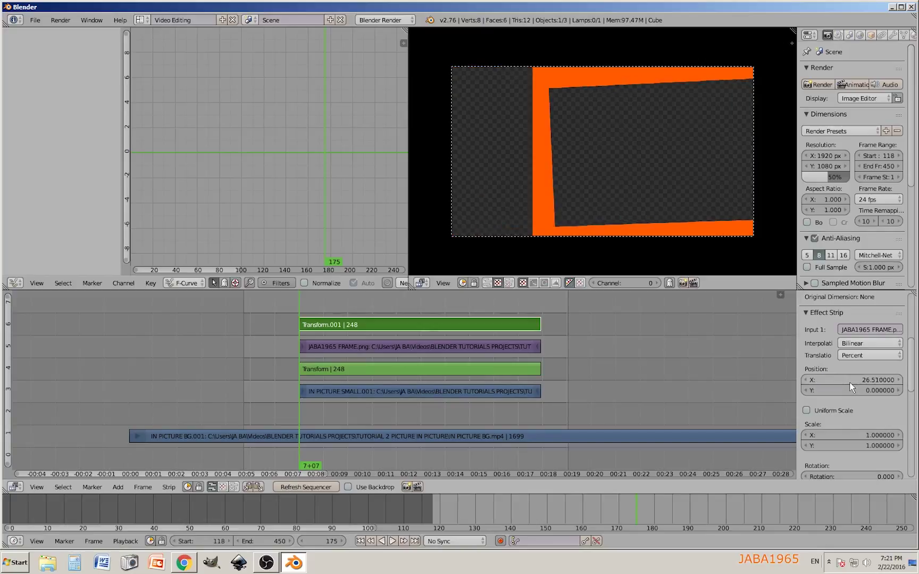
click(859, 390)
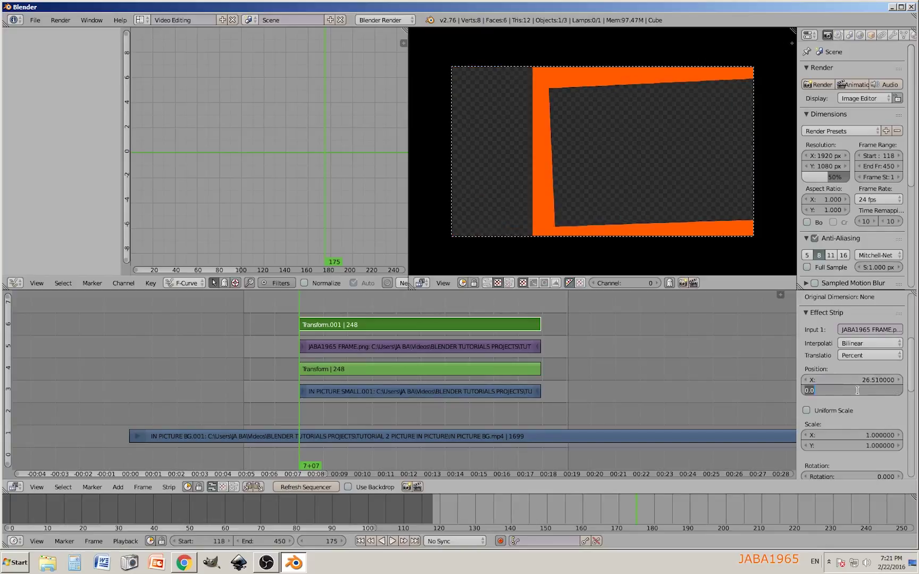
text(25.61)
key(Return)
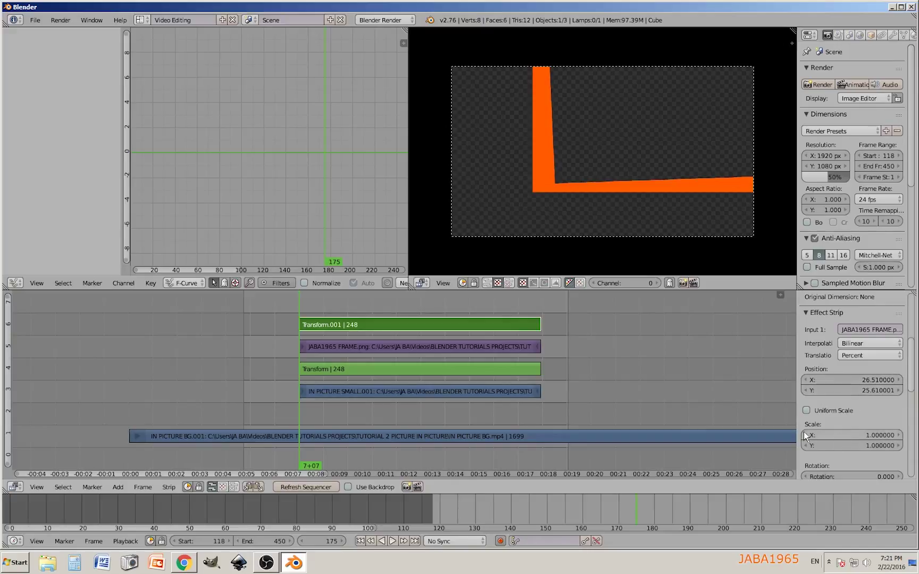
Set the frame image's Transform scale to 0.37 in both X and Y
click(847, 434)
key(BackSpace)
text(.37)
key(Return)
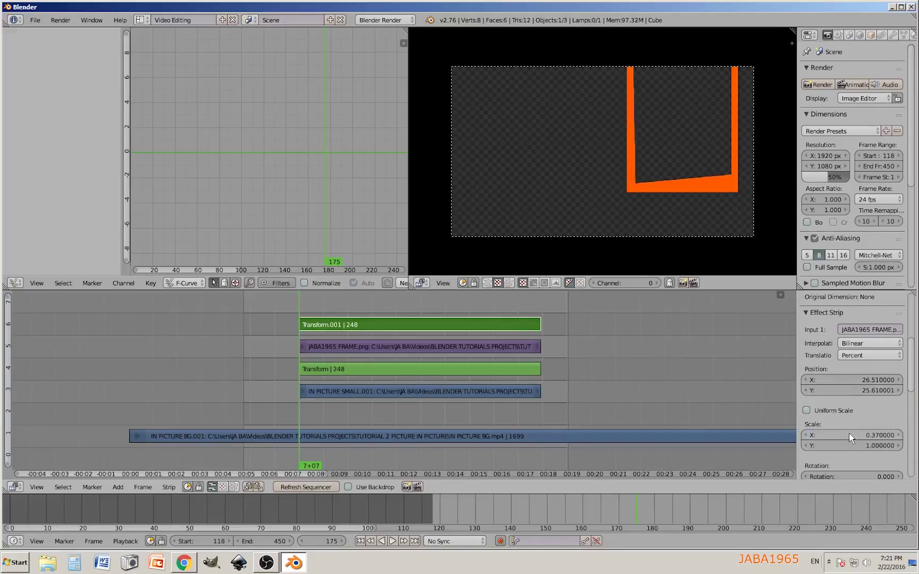
click(851, 443)
text(.37)
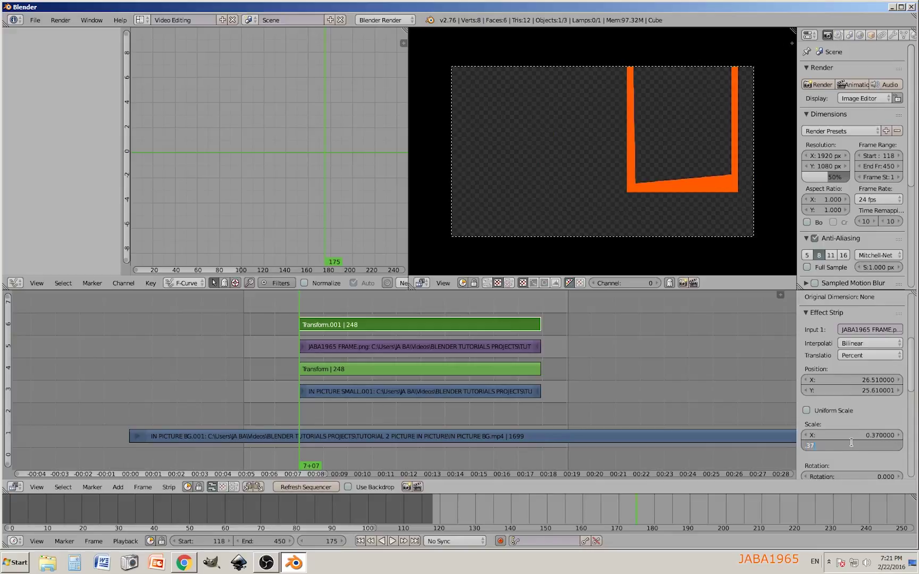
key(Return)
Change the blend mode of the frame image's Transform strip to Over Drop
scroll(838, 325, up, 7)
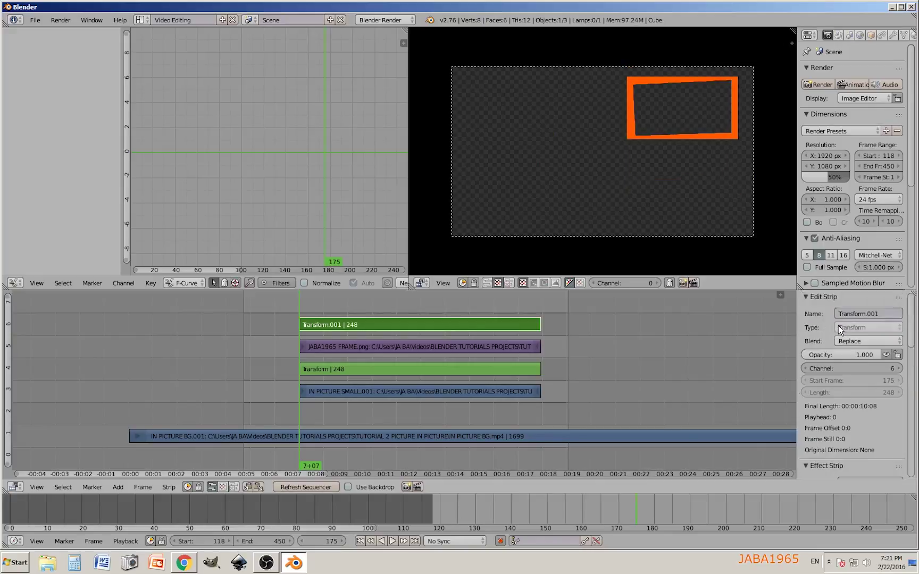
click(857, 341)
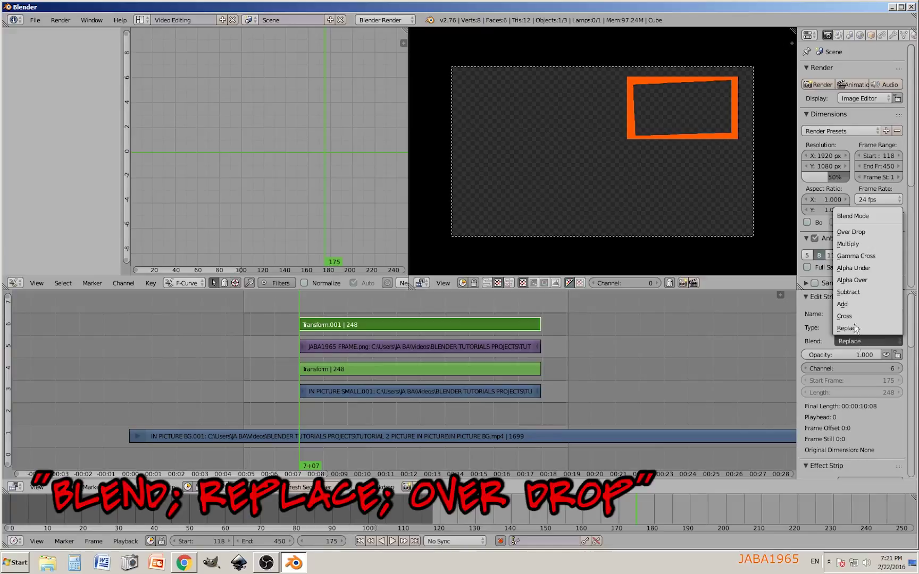
click(849, 233)
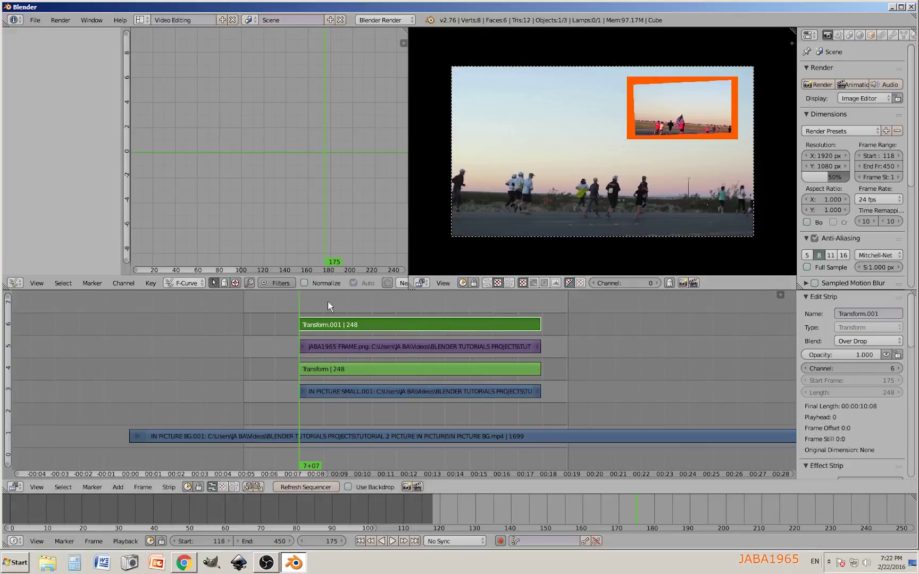
Add JABA1965 WATERMARK.png as an image strip starting at frame 175
key(shift+a)
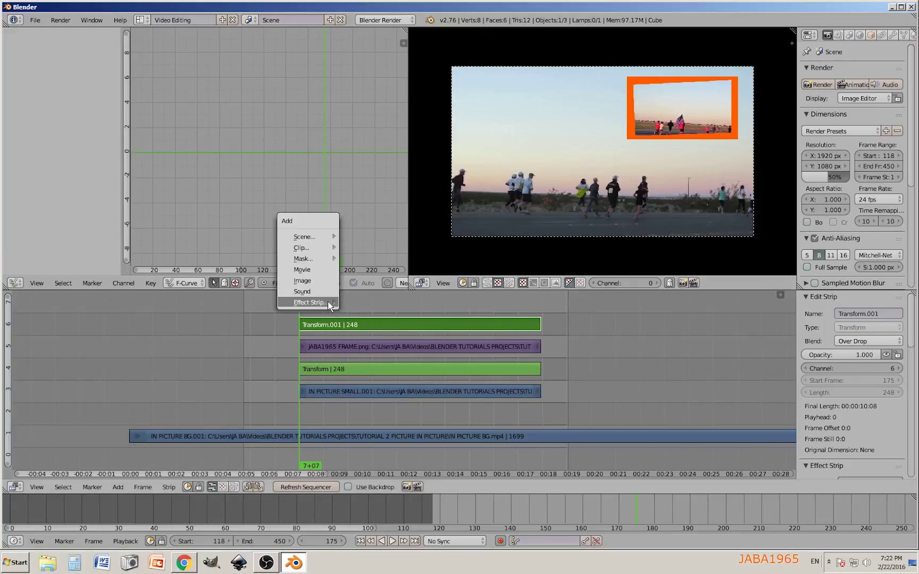
click(308, 283)
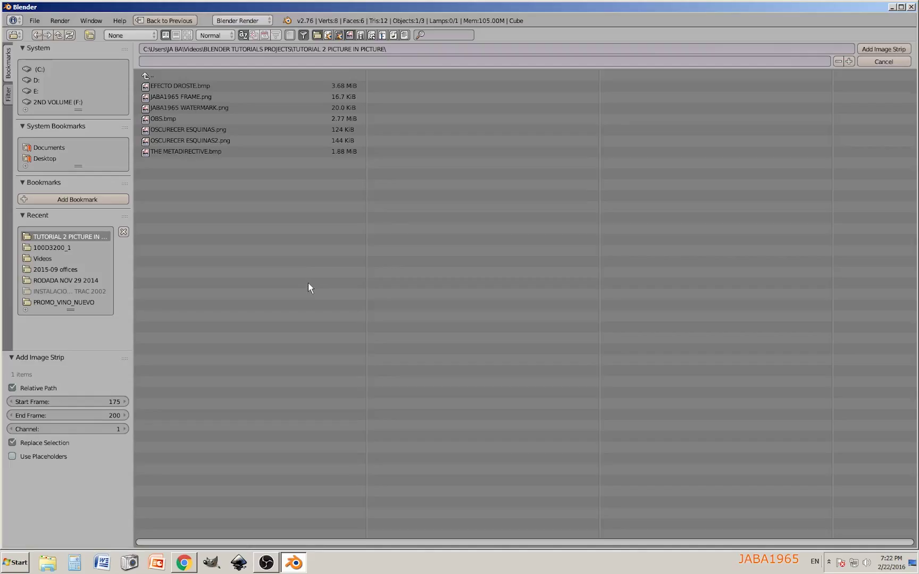
click(168, 108)
click(877, 48)
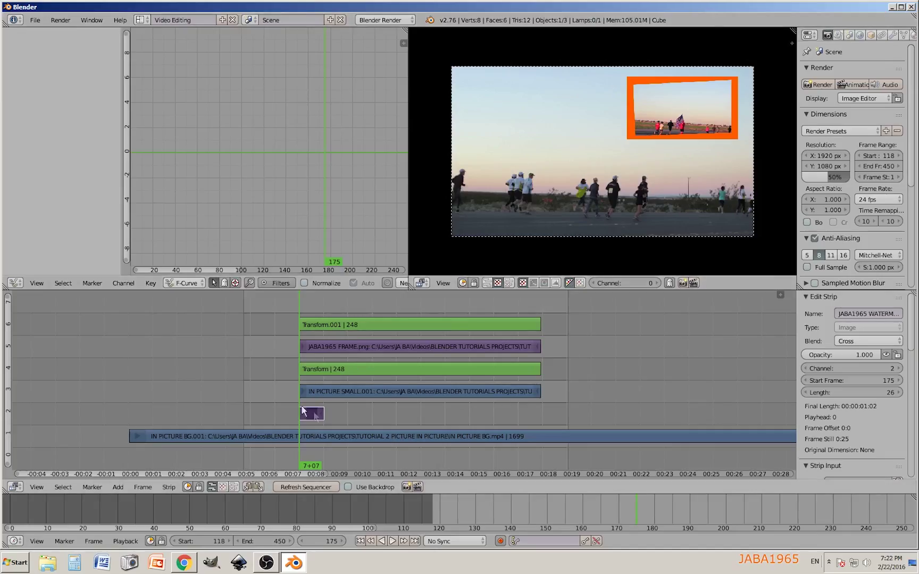
Move the watermark strip to channel 7 at frame 175 and extend its end to give a length of 248 frames
key(g)
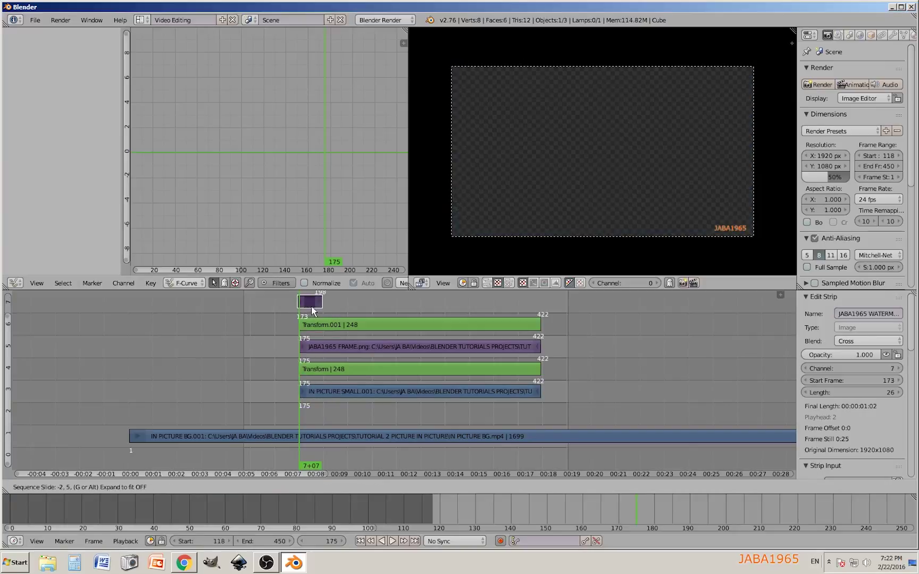
click(313, 307)
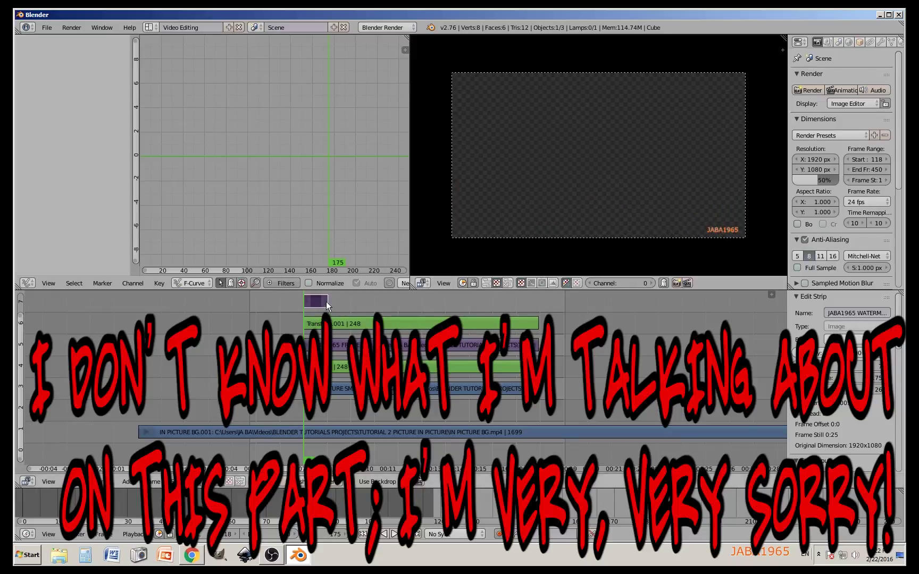
key(g)
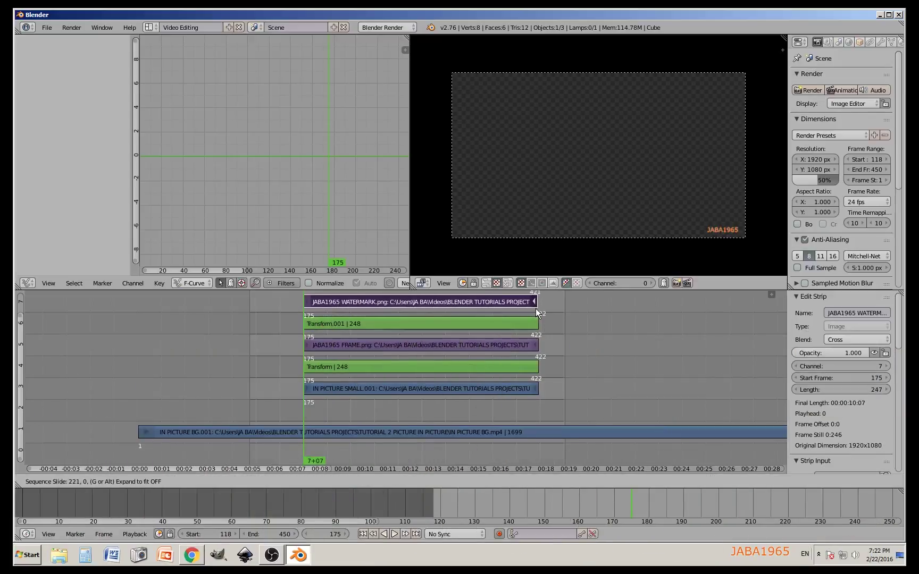
click(536, 309)
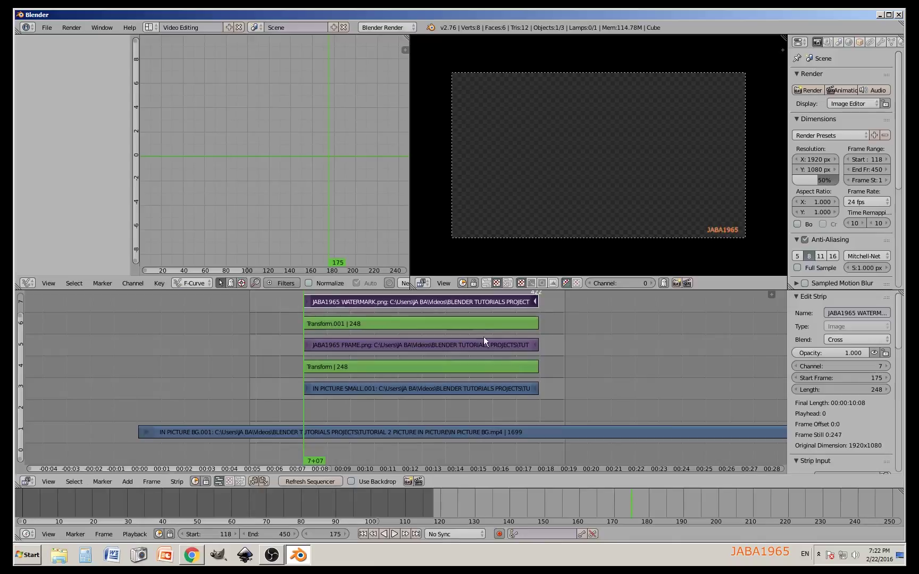
Change the watermark strip's blend mode to Over Drop
click(839, 340)
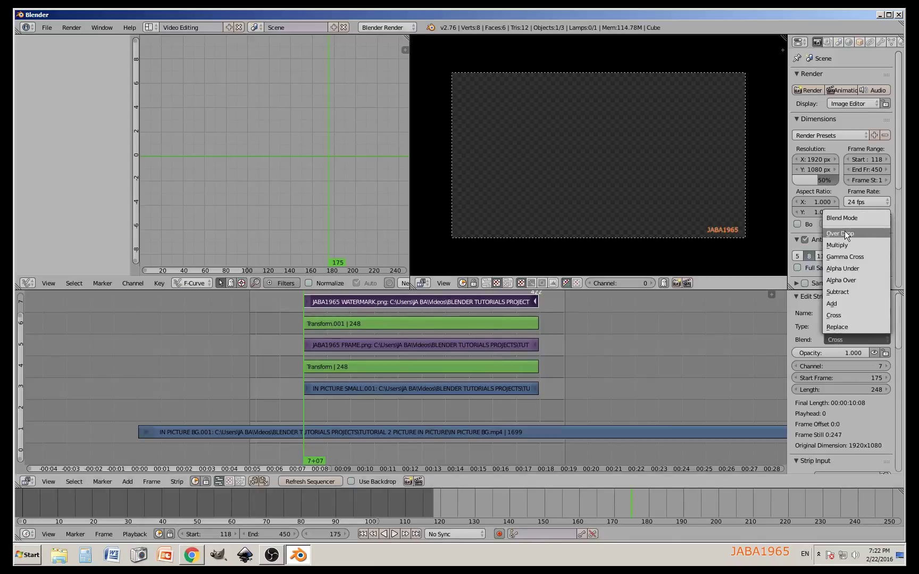
click(844, 232)
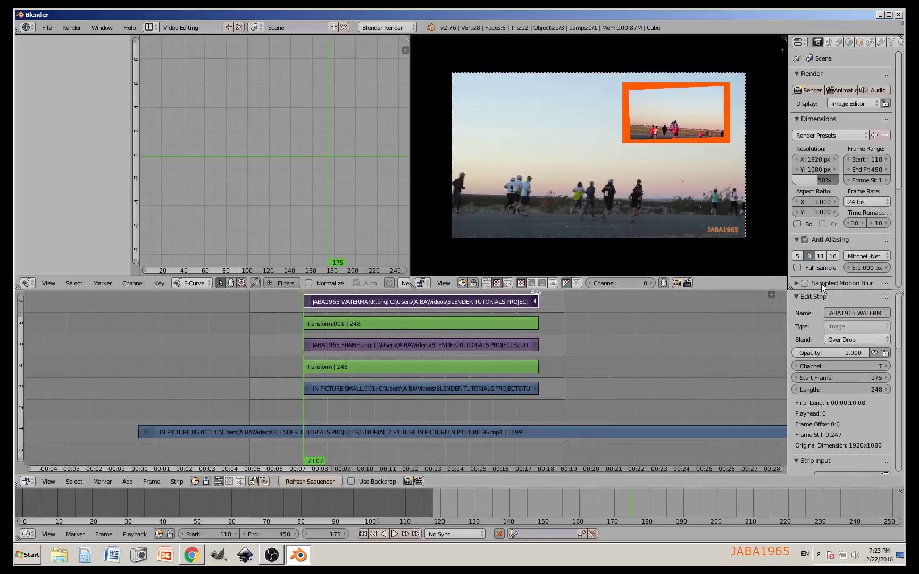
Enlarge the preview and render settings areas, and set the render frame rate to 29.97 fps
drag(757, 290, 759, 331)
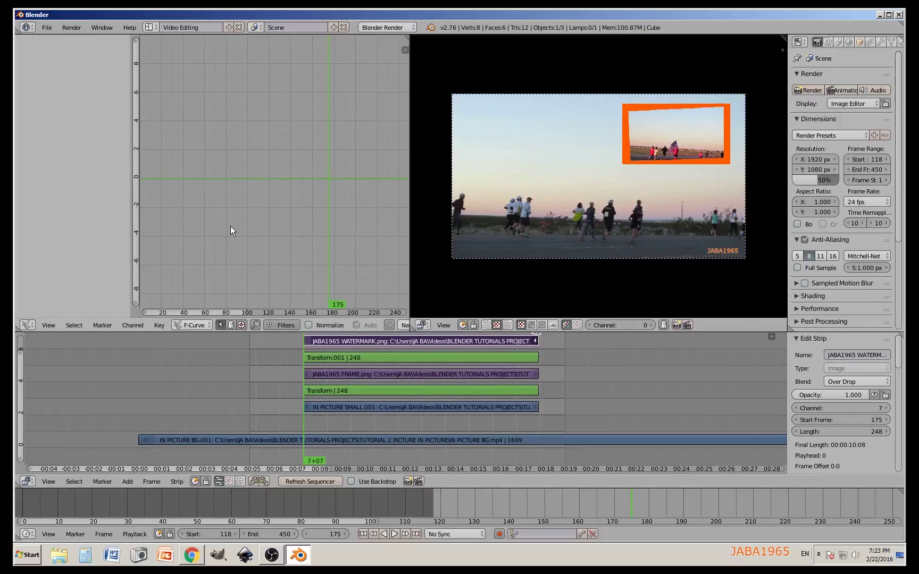
drag(788, 212, 755, 213)
click(849, 201)
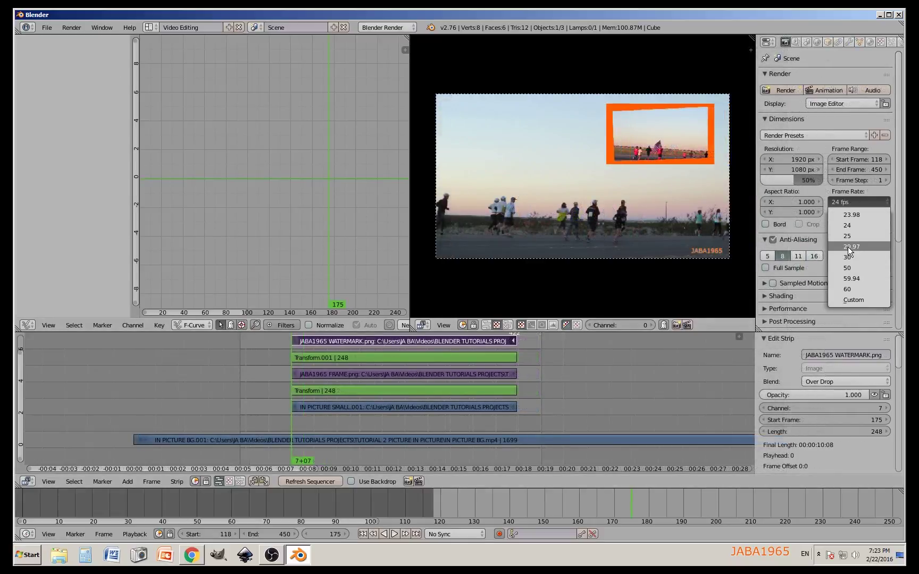
click(847, 247)
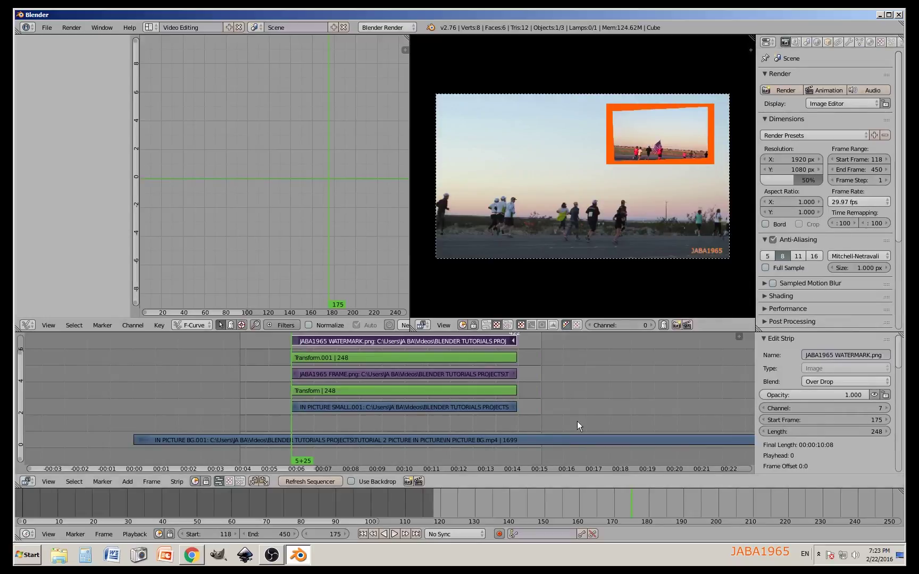
Set the render resolution scale to 100% and the anti-aliasing samples to 16
click(795, 180)
text(100)
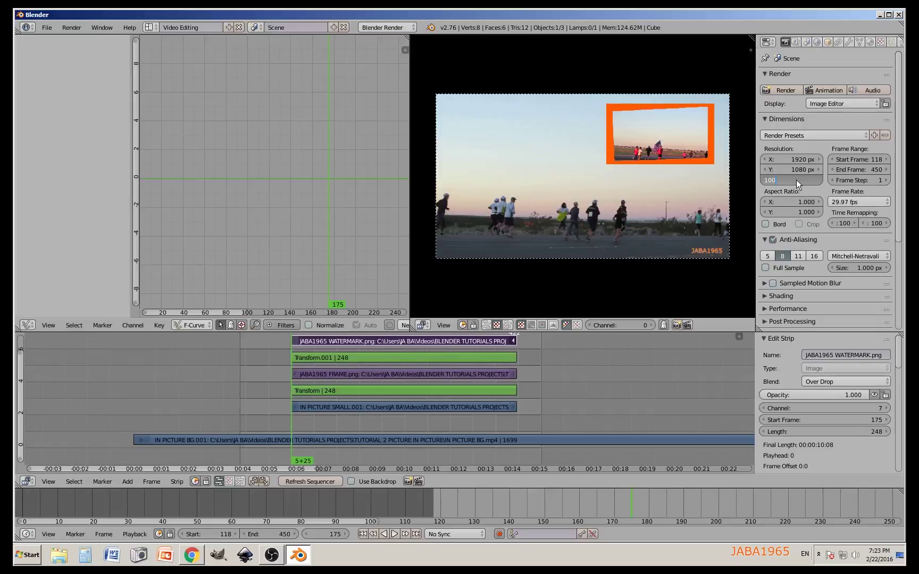
key(Return)
key(Home)
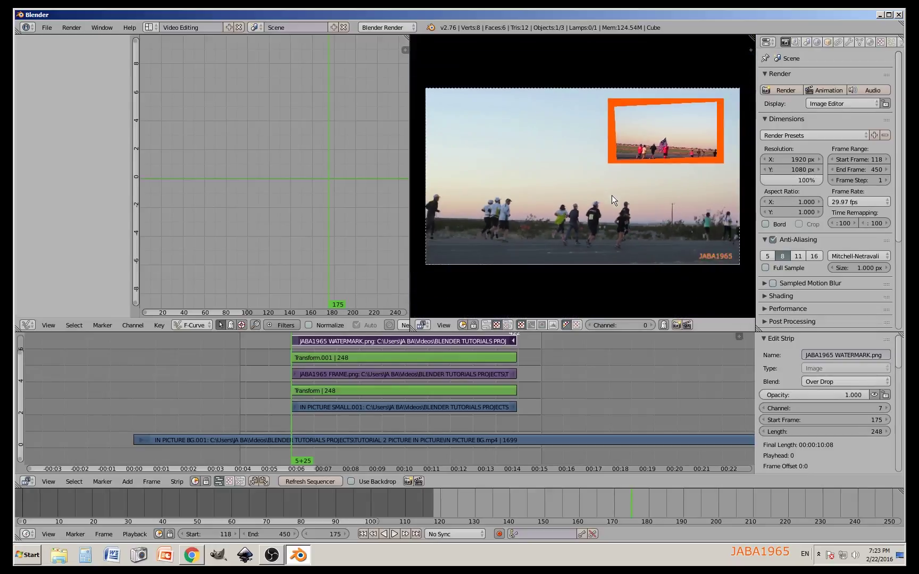
click(812, 257)
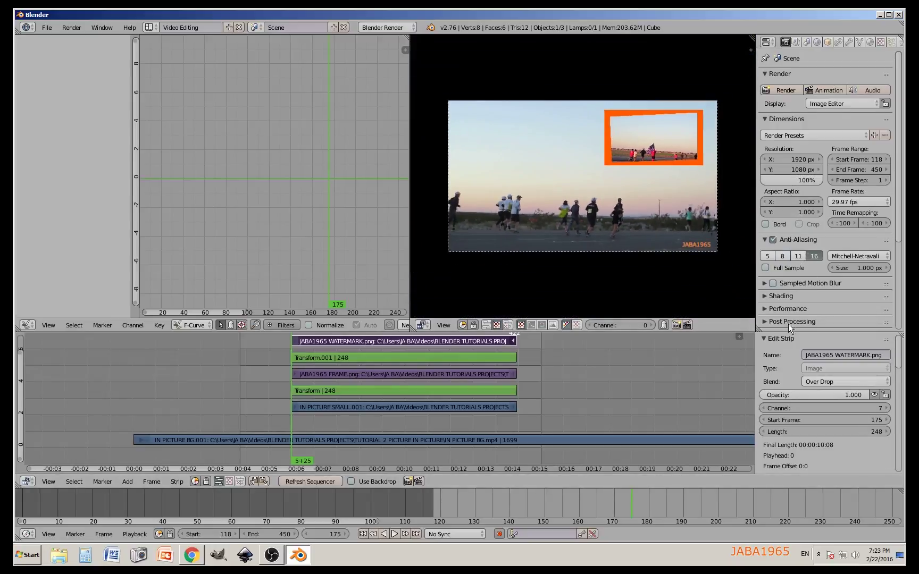
Set the render output to the TUTORIAL 2 PICTURE IN PICTURE folder with the file name TEST
scroll(808, 286, down, 4)
scroll(808, 287, down, 4)
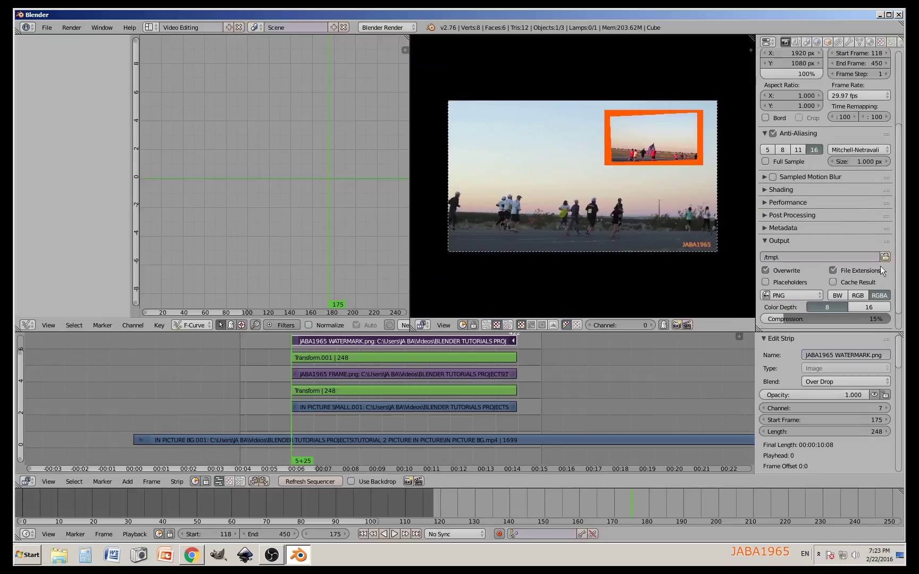
click(887, 255)
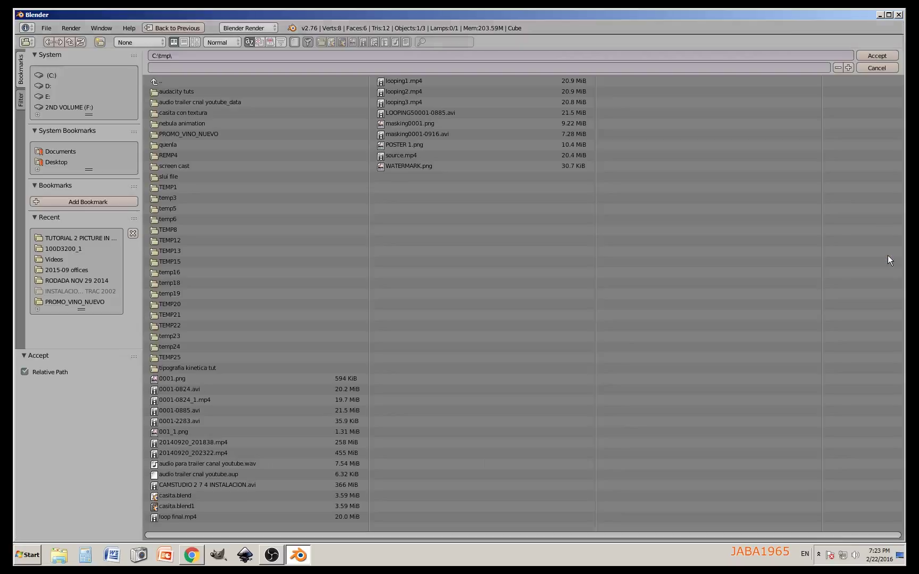
click(66, 238)
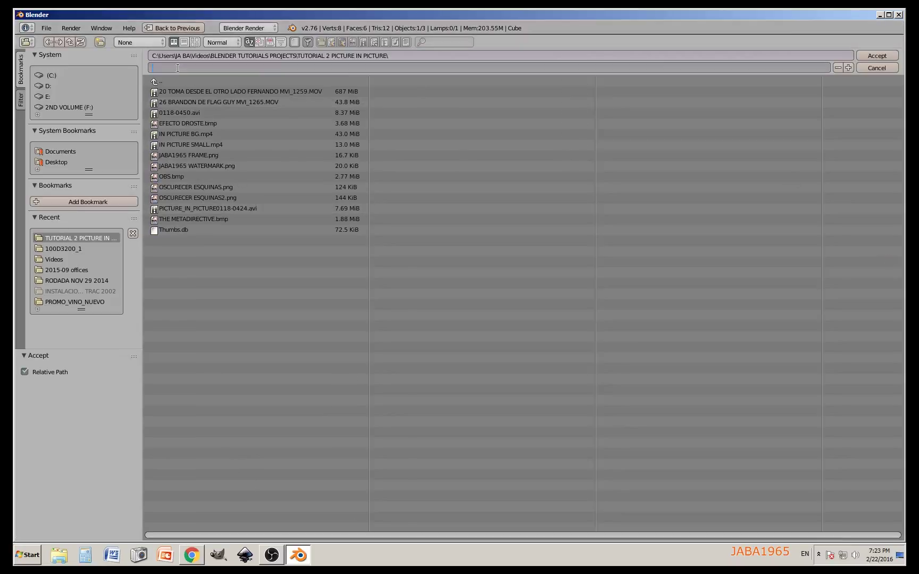
text(TEST)
click(876, 56)
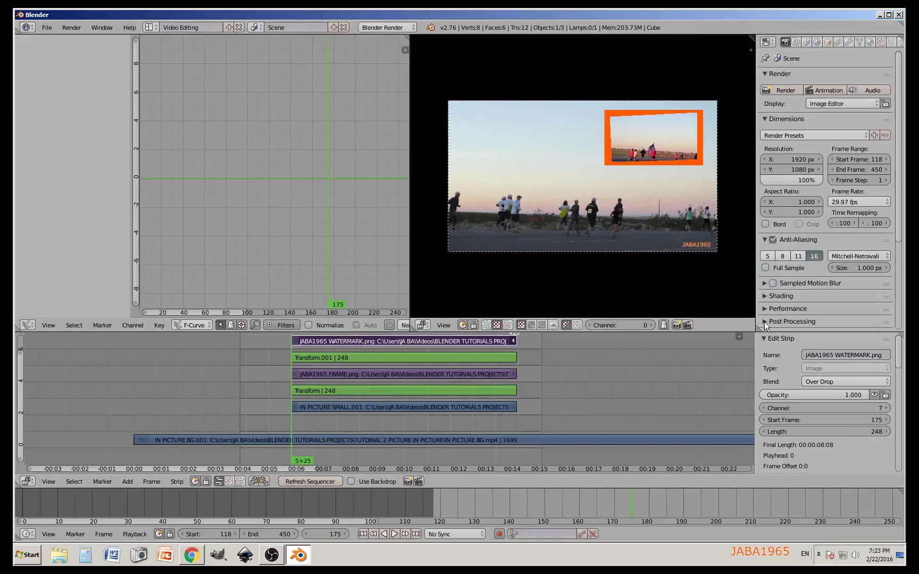
Change the render output's file format from an image type to the H.264 movie format
scroll(809, 293, down, 6)
click(797, 274)
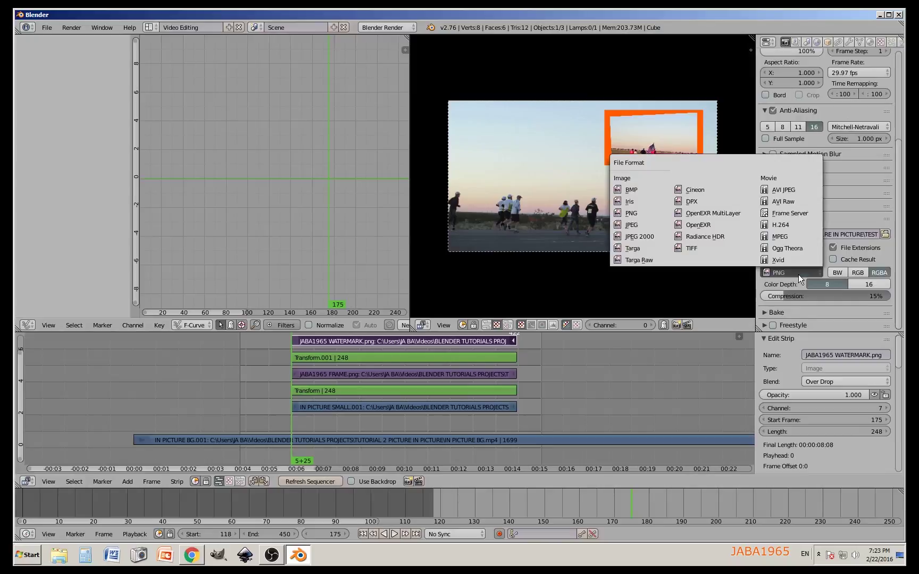
click(779, 224)
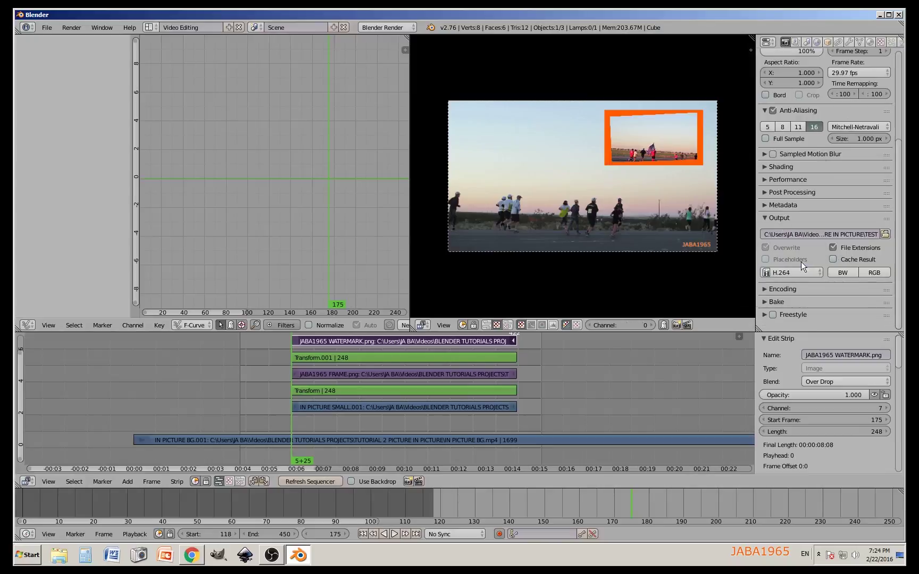
Configure the video encoding with the H.264 container format and lossless output, leaving the audio codec at None
click(763, 289)
scroll(806, 282, down, 3)
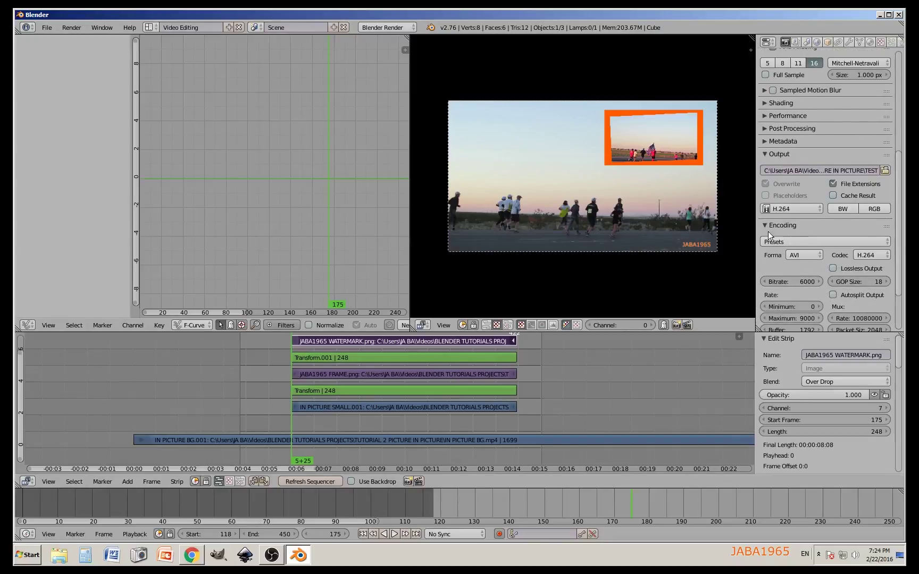
scroll(833, 302, down, 3)
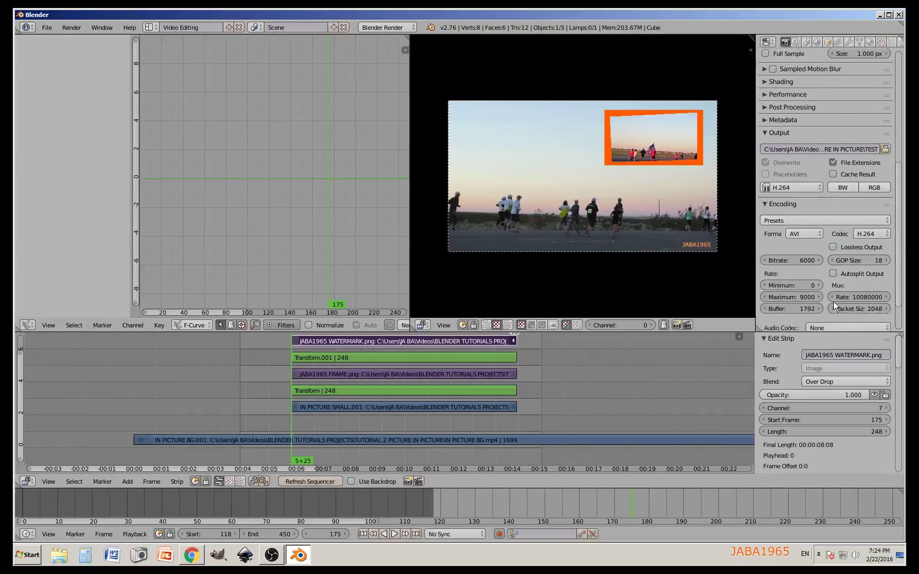
click(821, 285)
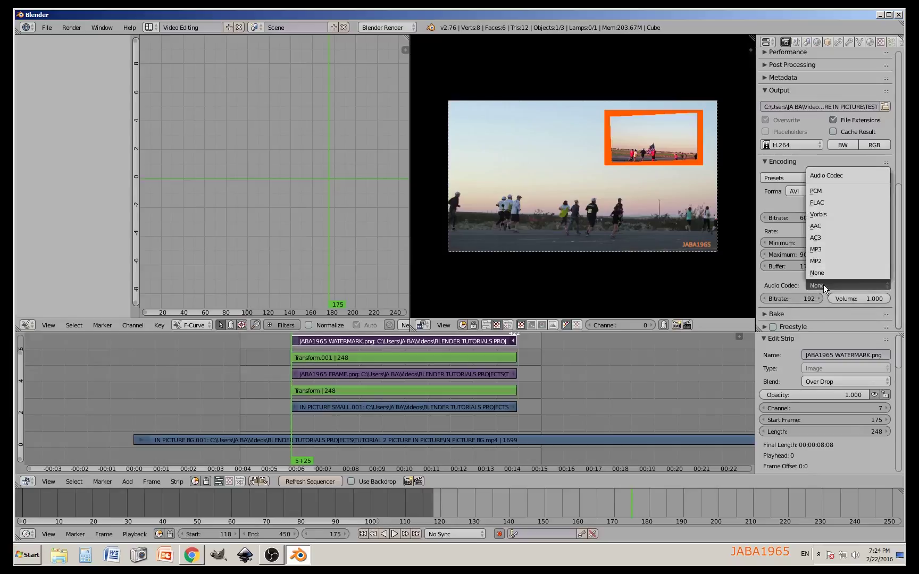
click(823, 285)
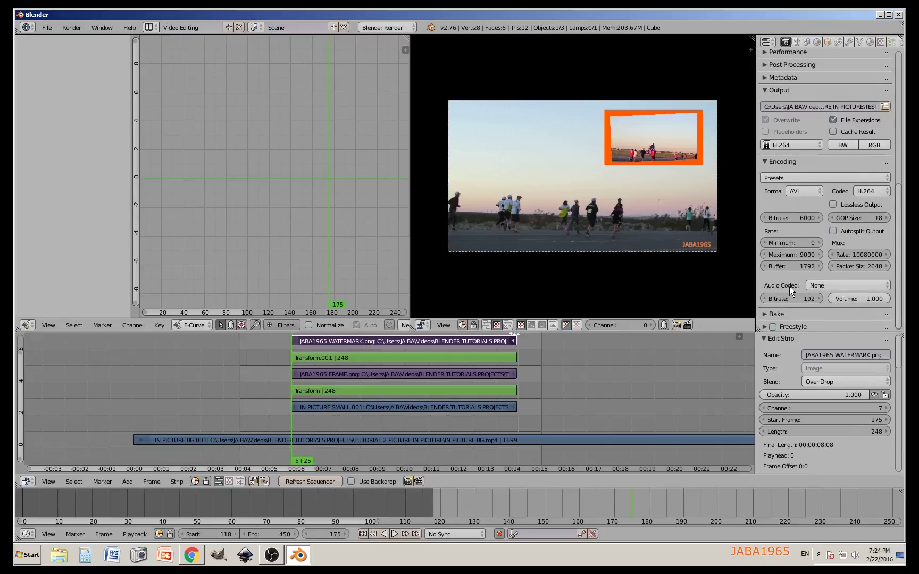
scroll(773, 289, up, 3)
click(813, 256)
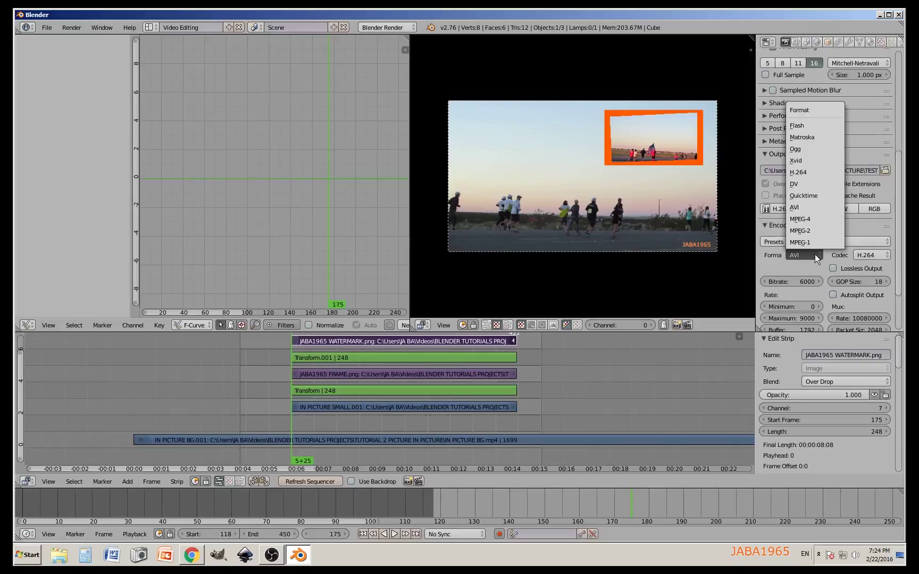
click(804, 172)
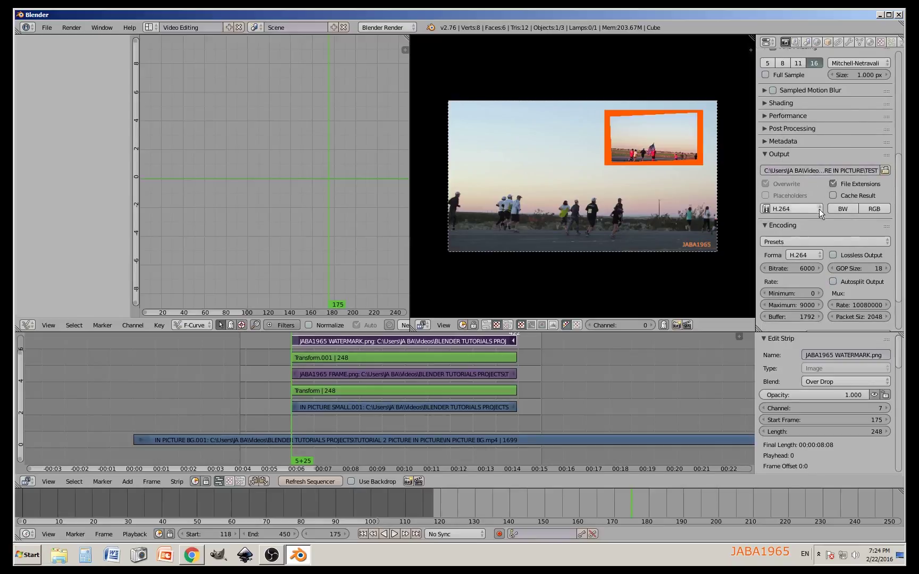
scroll(828, 319, down, 2)
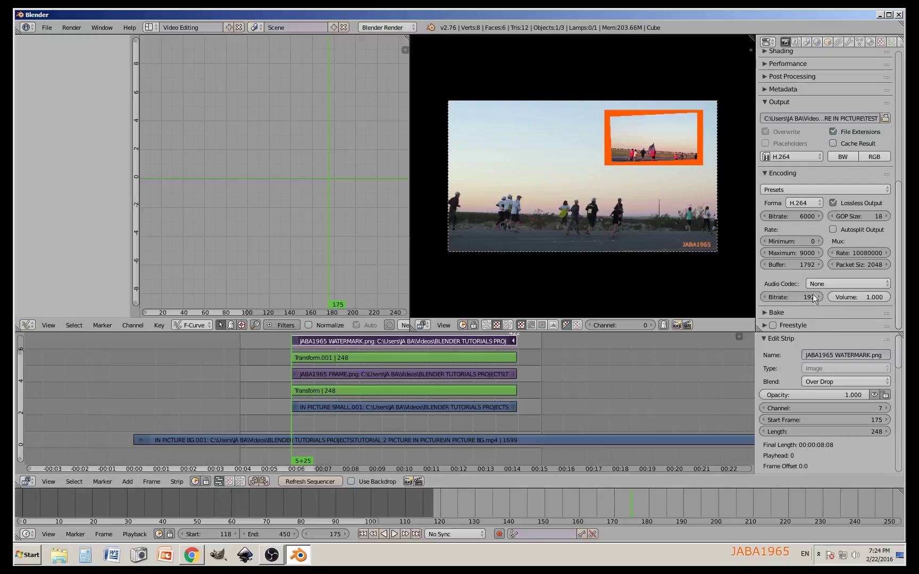
Render the full animation and zoom out the render result to fit the whole frame
scroll(814, 293, up, 10)
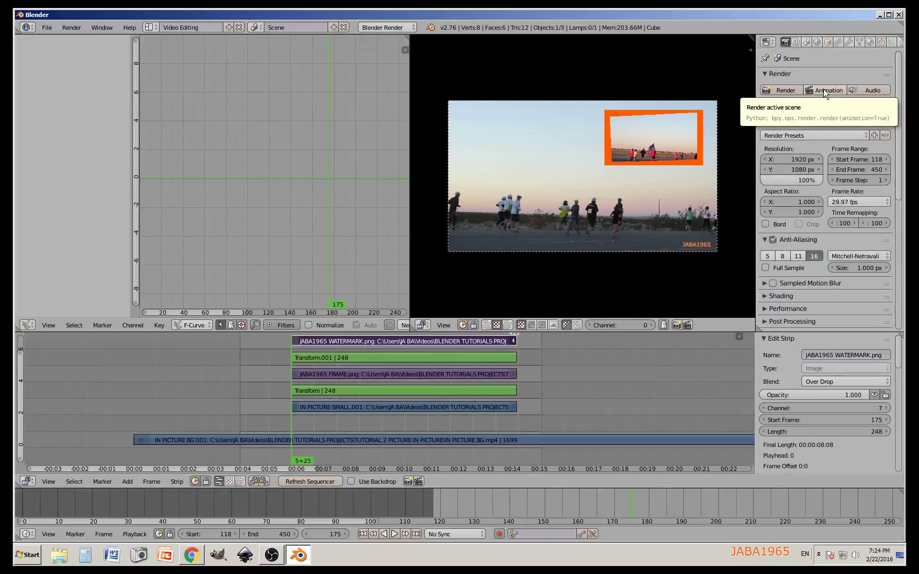
click(823, 88)
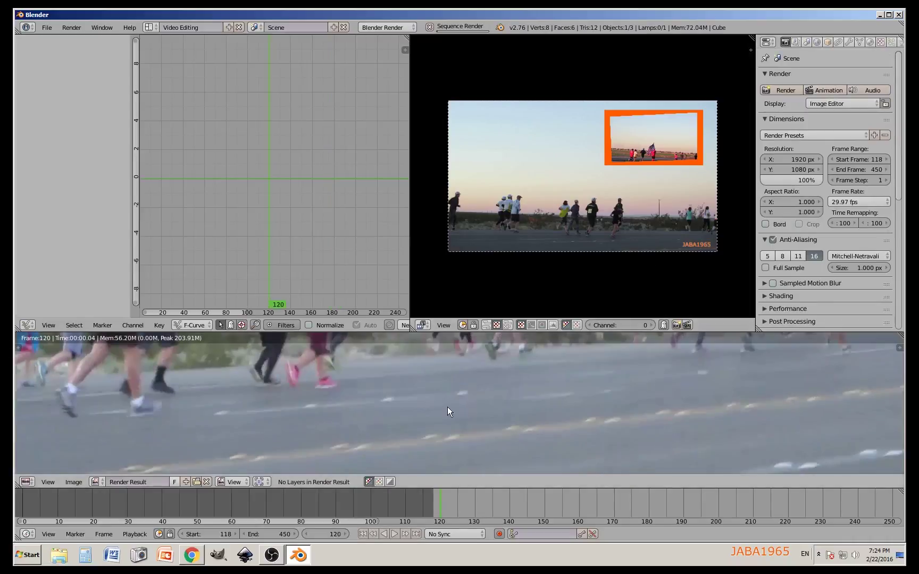
scroll(447, 407, down, 8)
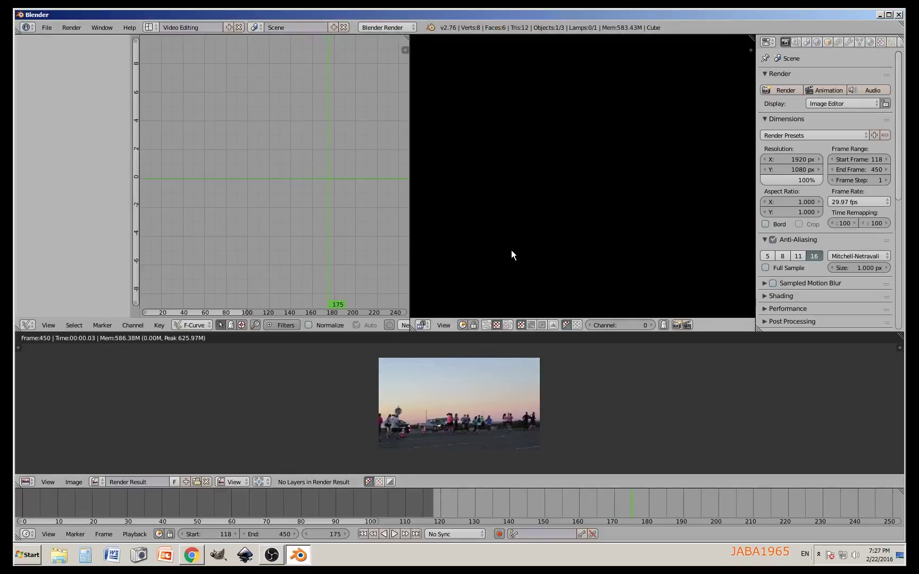
Open the rendered TEST0118-0450.avi from the TUTORIAL 2 PICTURE IN PICTURE folder in VLC media player
click(59, 558)
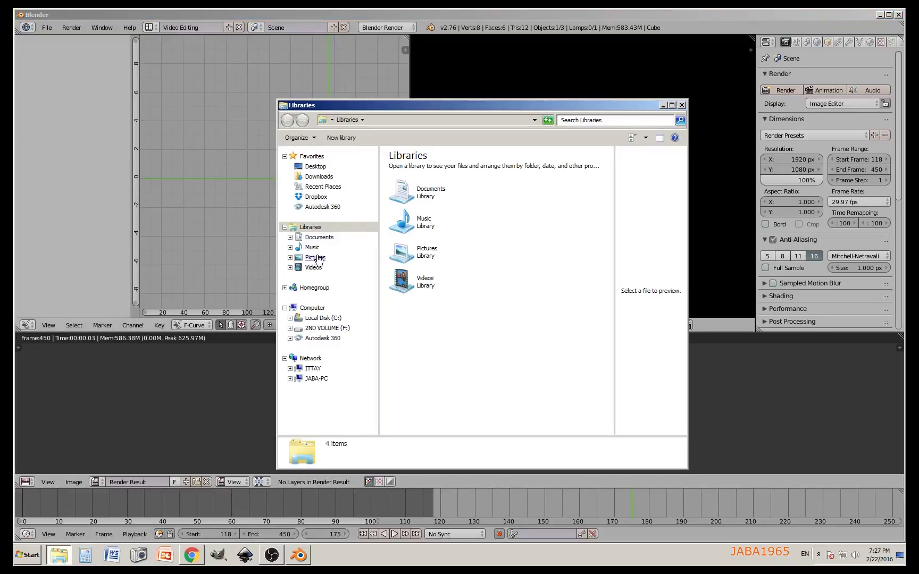
click(313, 267)
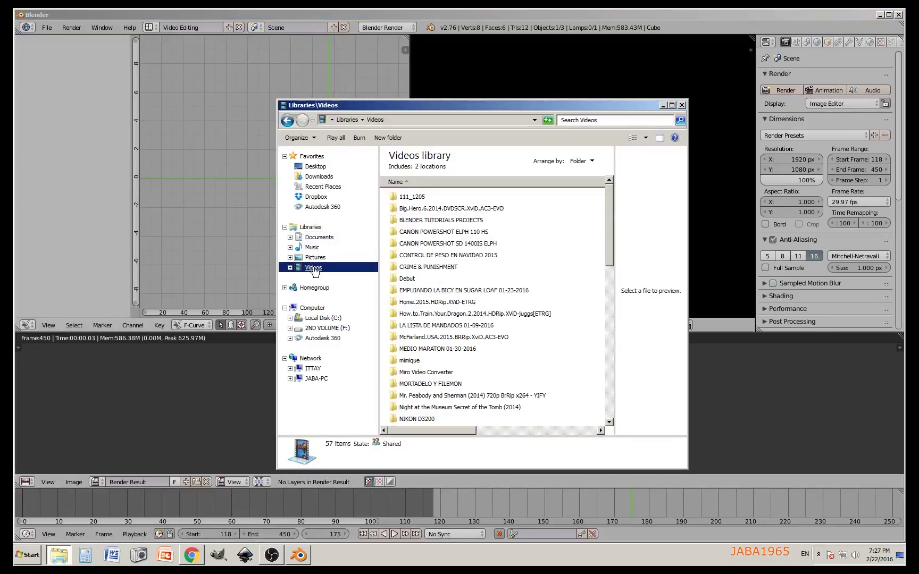
double_click(415, 220)
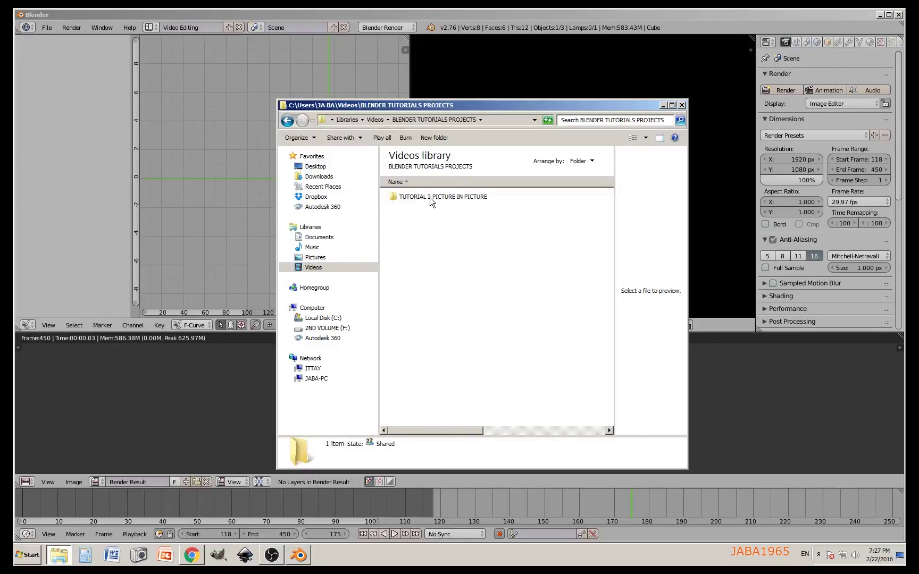
double_click(430, 196)
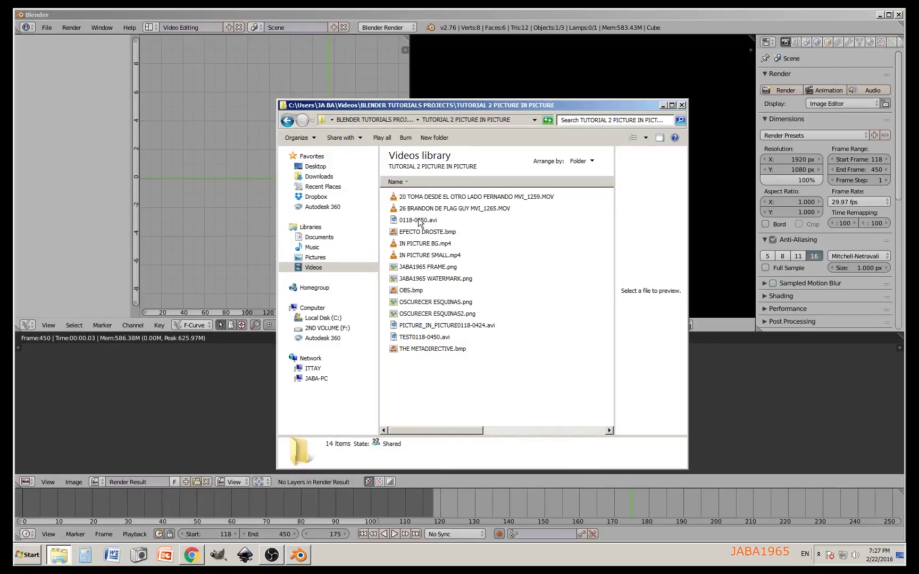
click(408, 338)
right_click(409, 338)
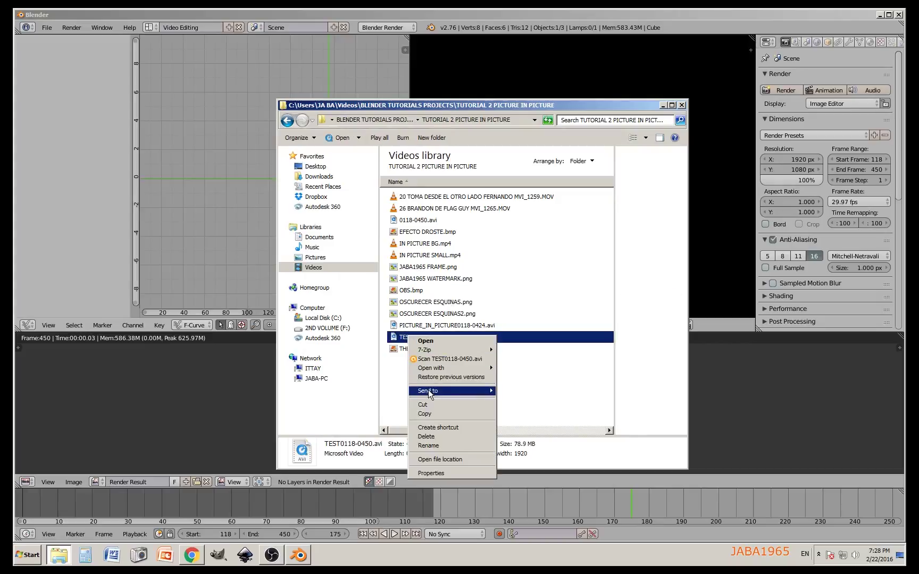
mouse_move(439, 369)
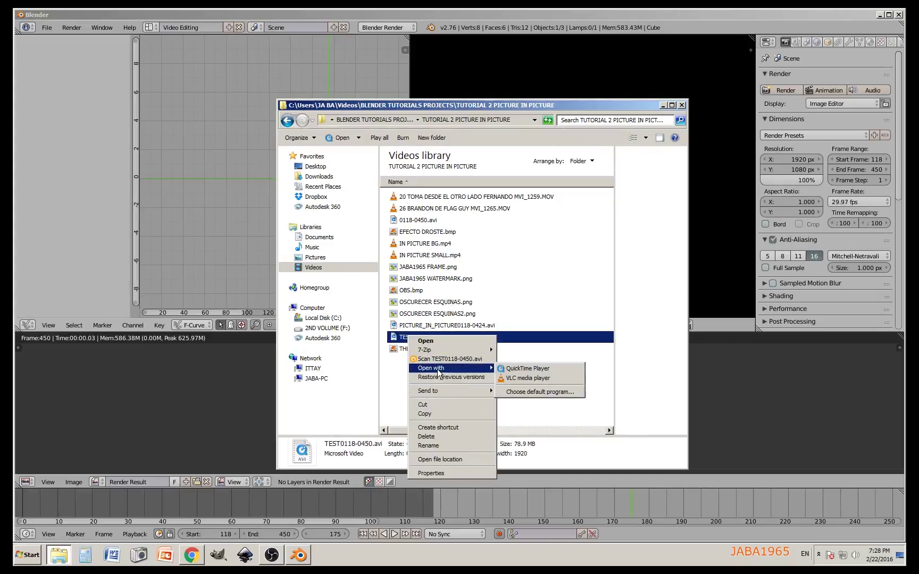
click(519, 378)
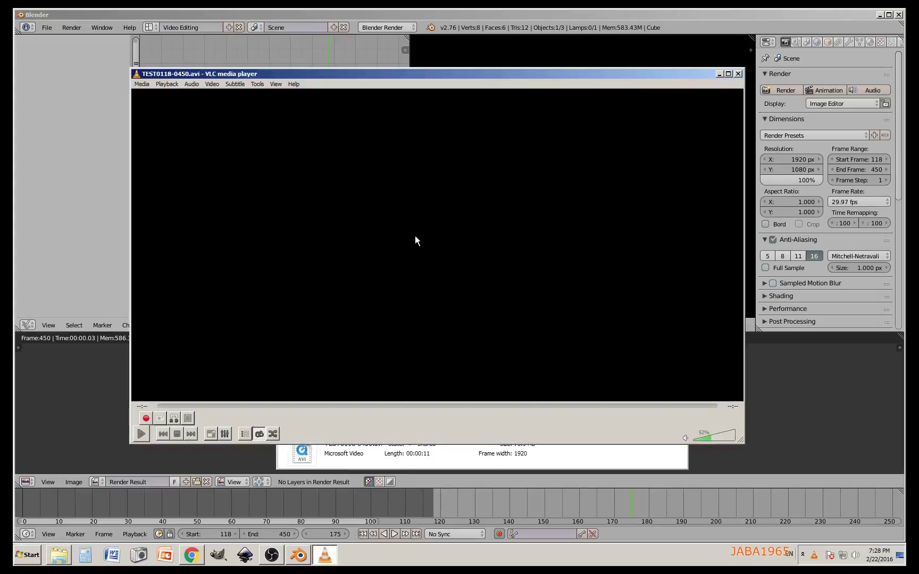